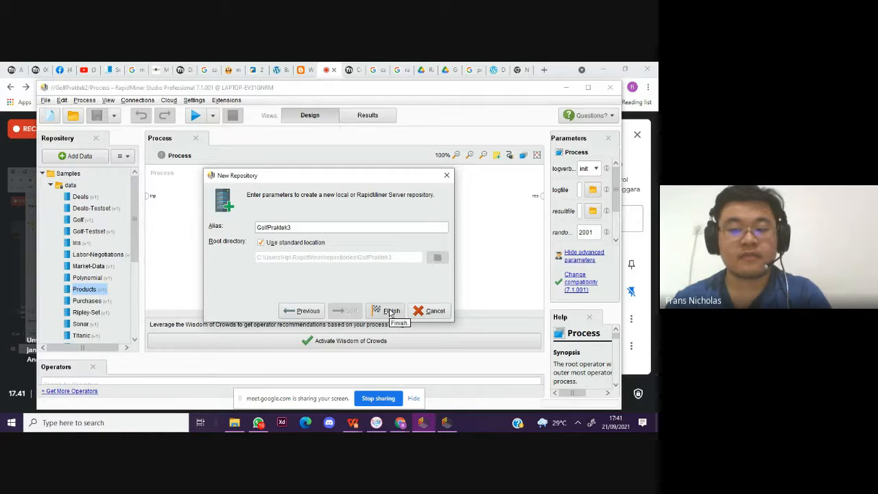
Step: Create the new repository with the alias GolfPraktek3 in the standard location
left_click(390, 311)
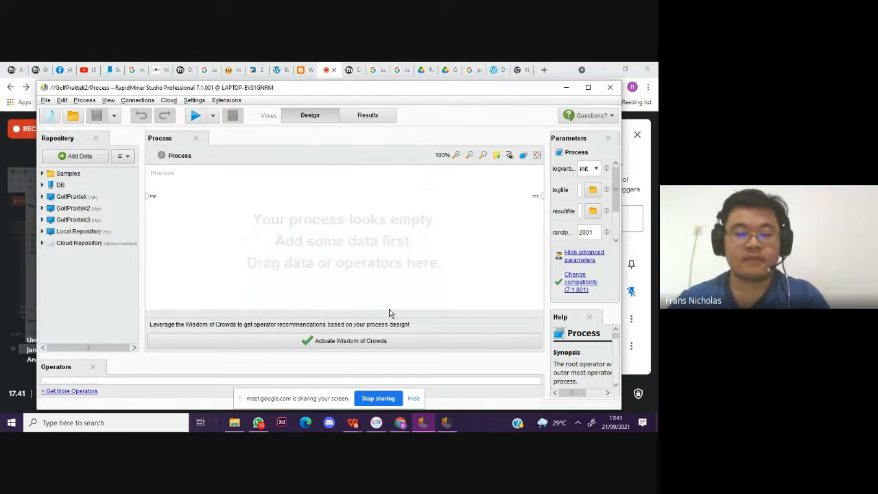
Step: Add the Golf data set from the Samples data folder to the process and connect its output to the result port
left_click(41, 175)
left_click(50, 185)
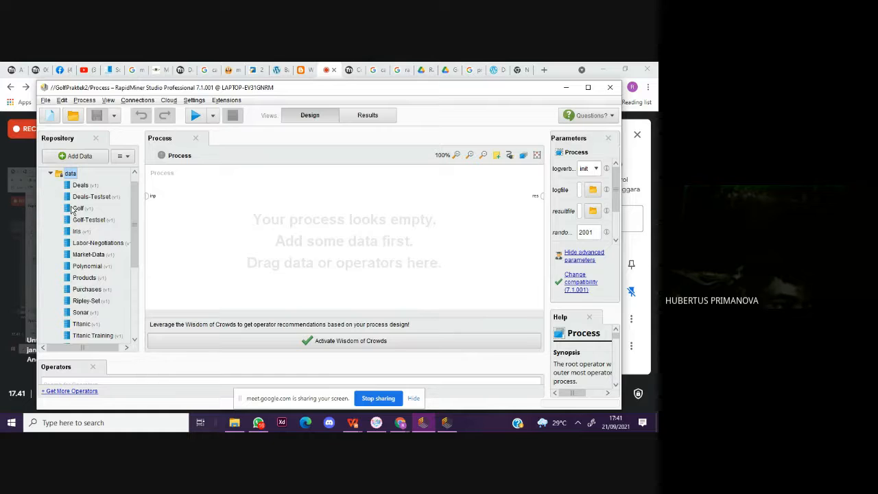
left_click_drag(74, 209, 540, 196)
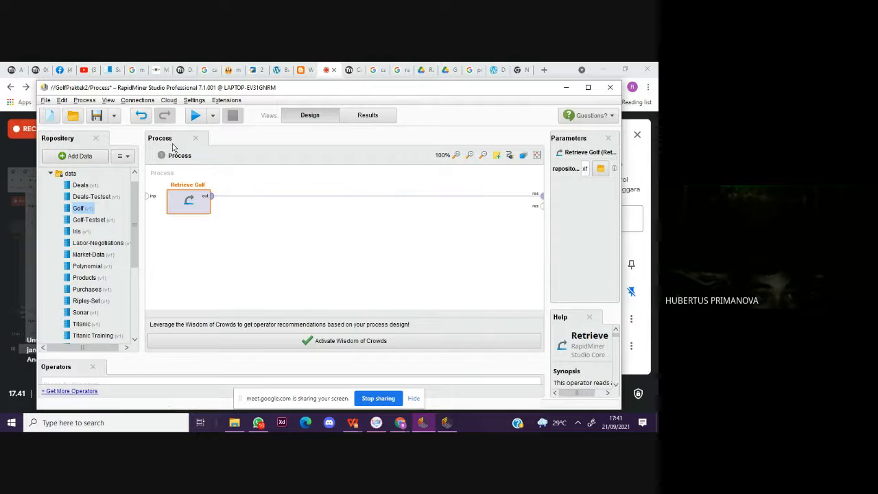
Step: Run the process to view the retrieved Golf example set, and return to the process design
left_click(196, 117)
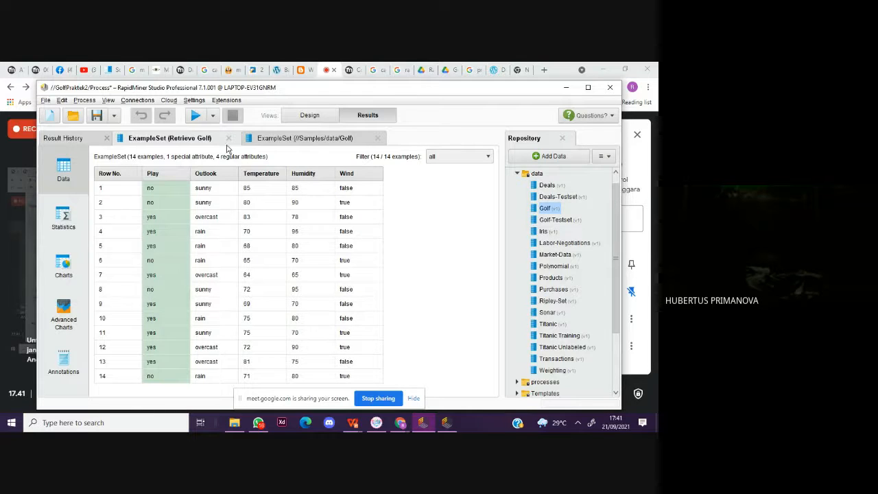
left_click(310, 115)
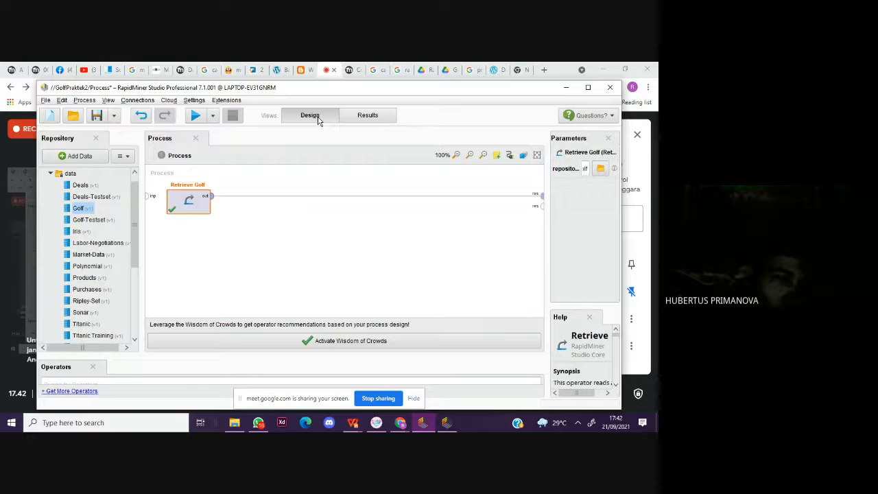
left_click(2, 197)
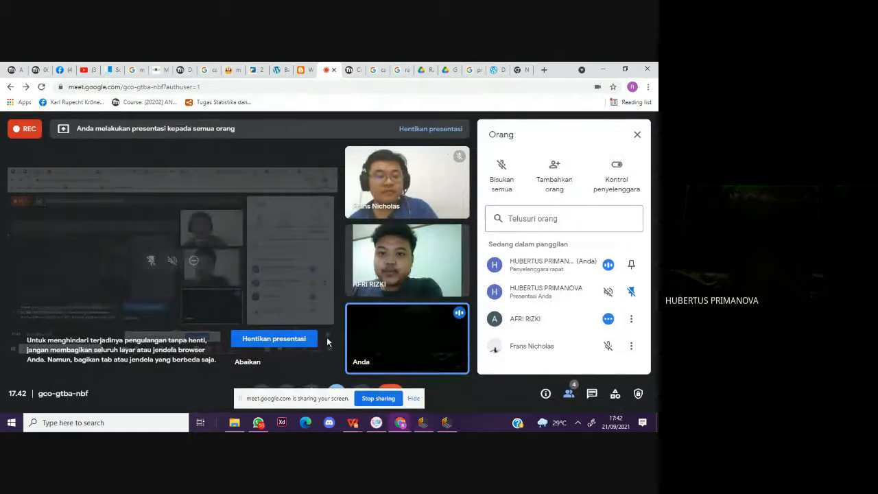
left_click(446, 422)
left_click(447, 422)
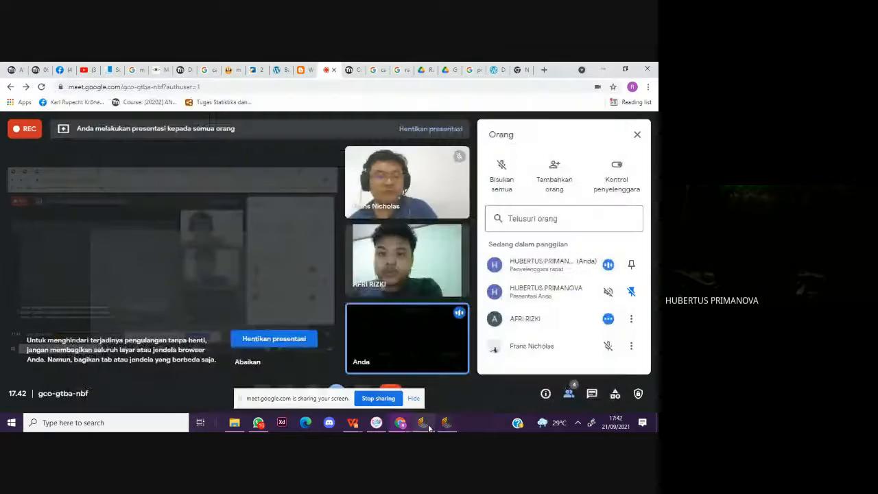
left_click(423, 423)
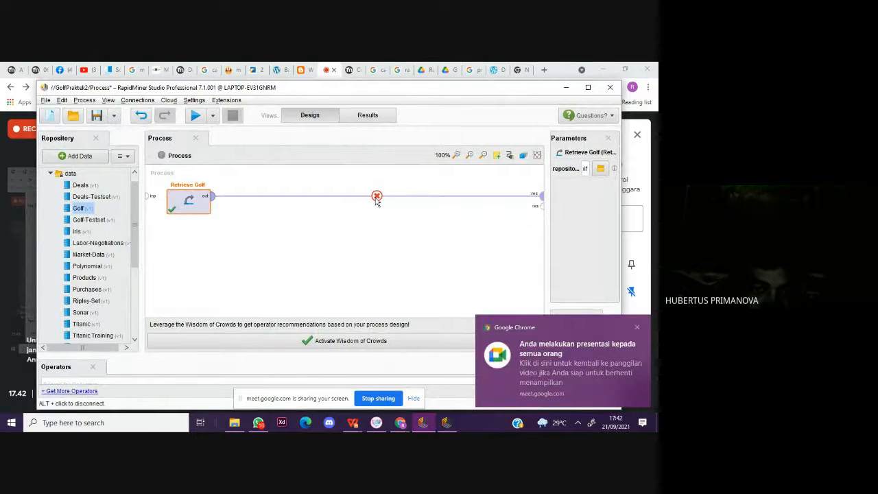
Step: Remove the connection between Retrieve Golf and the result port
left_click(375, 197, "alt")
scroll(76, 310, "down", 4)
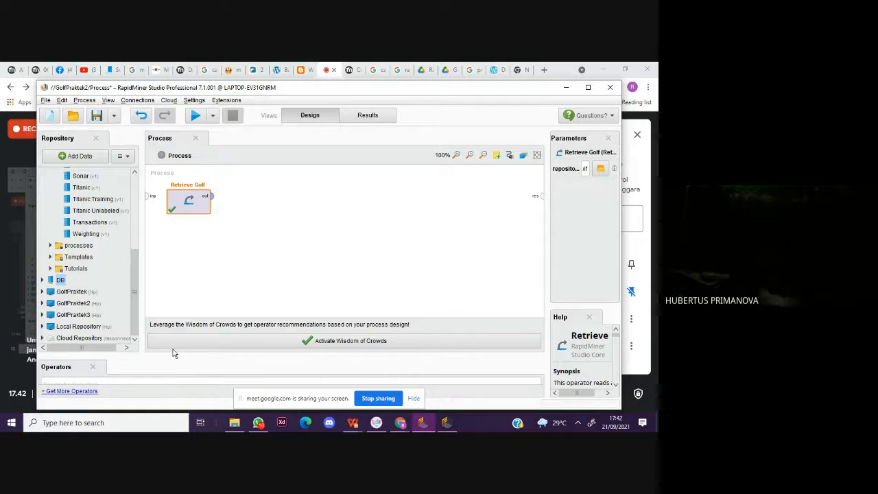
Step: Enlarge the operator list, search for "Split" and add the Split Data operator to the process beside Retrieve Golf
left_click_drag(173, 356, 175, 315)
left_click(116, 340)
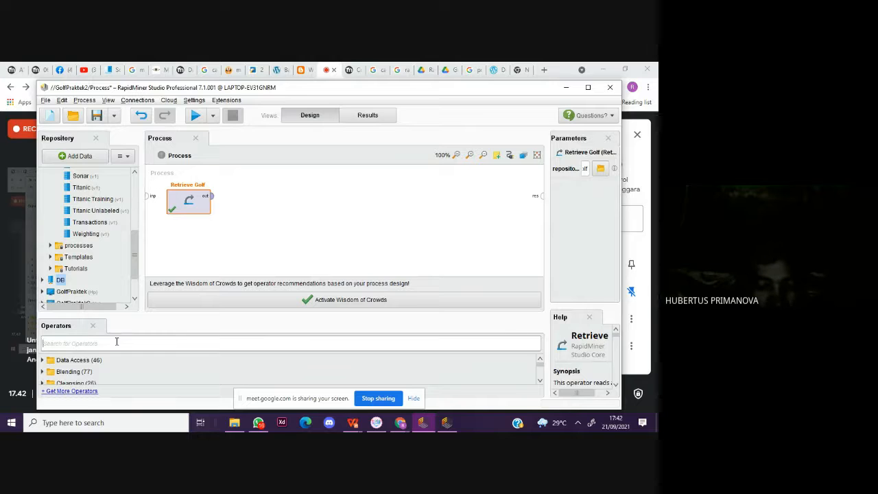
type("Spl")
key("BackSpace")
key("BackSpace")
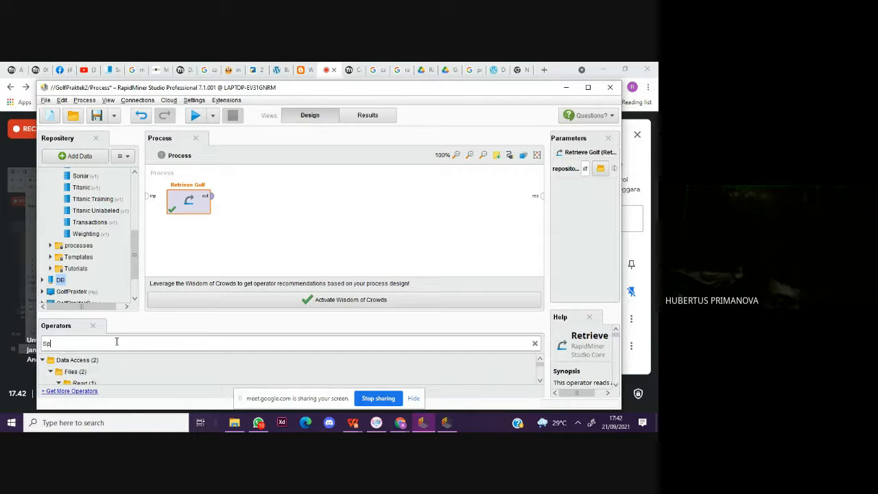
type("lt")
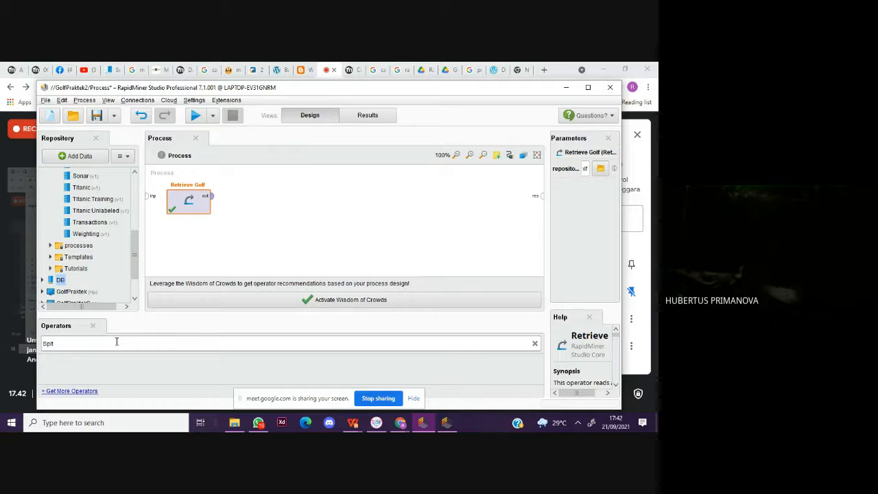
key("BackSpace")
type("i")
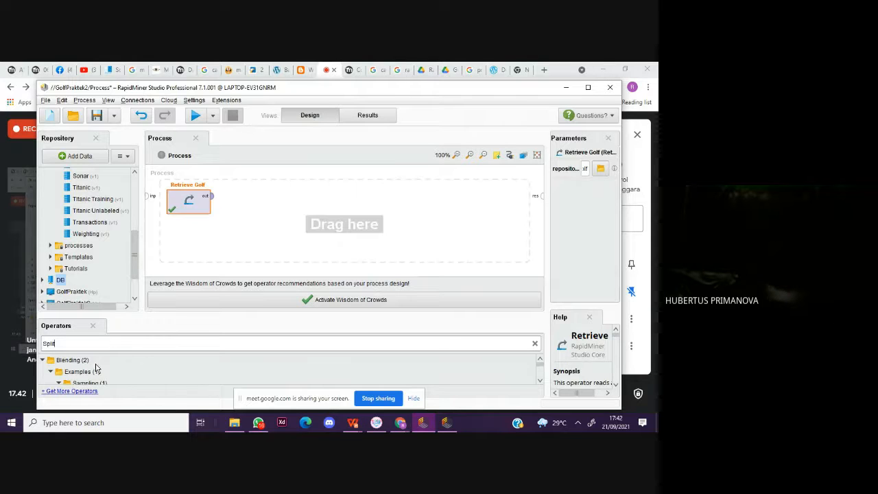
scroll(96, 368, "down", 2)
scroll(85, 372, "up", 2)
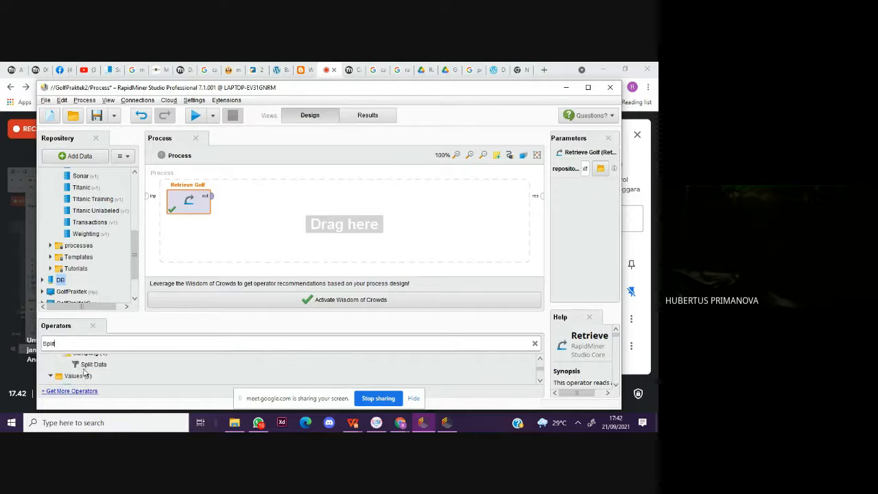
left_click_drag(93, 378, 282, 220)
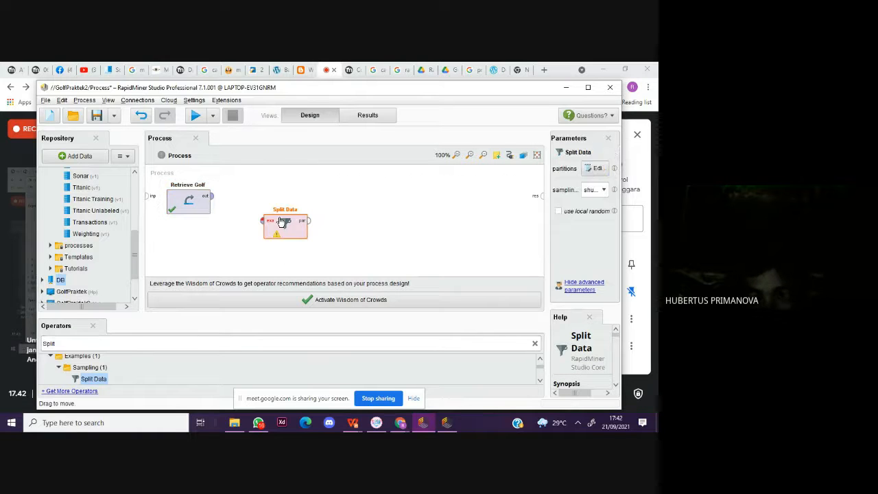
Step: Set the Split Data sampling type to automatic and add a partition with a ratio of 0.7
left_click(596, 190)
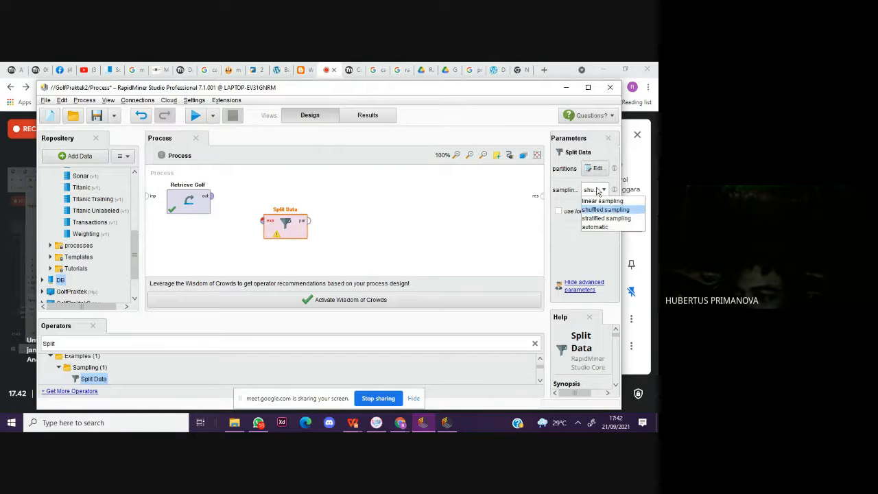
left_click(608, 228)
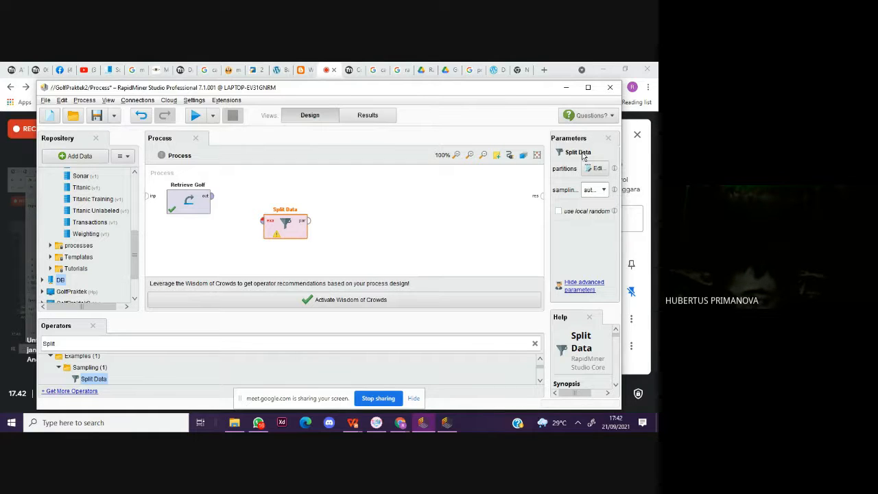
left_click(596, 168)
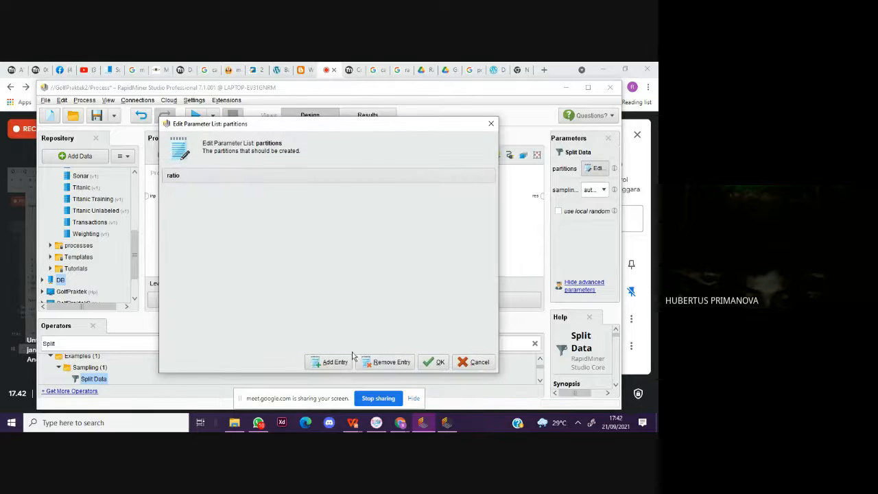
left_click(339, 362)
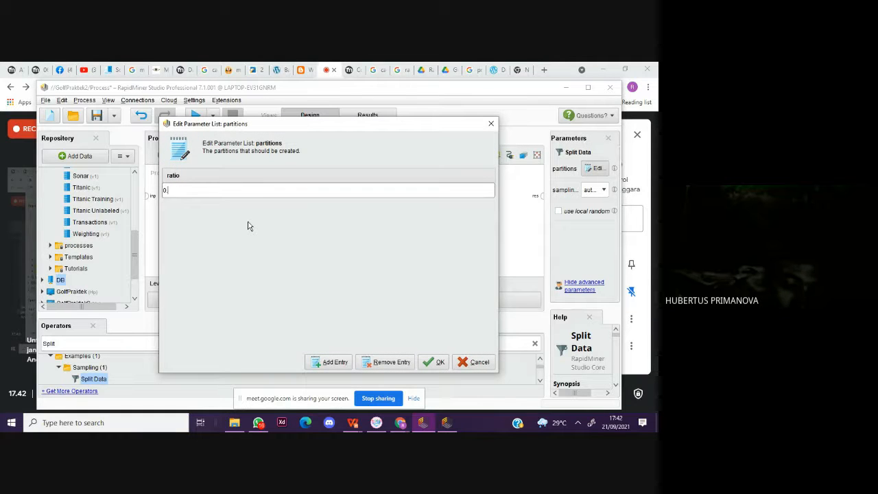
type("0.7")
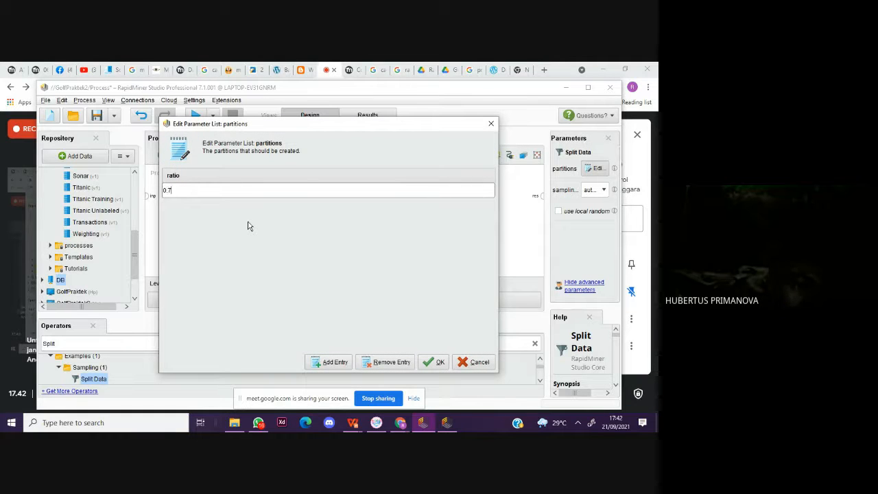
left_click(432, 363)
Step: Add a second Split Data partition with a ratio of 0.3 and check the partition list
left_click(597, 168)
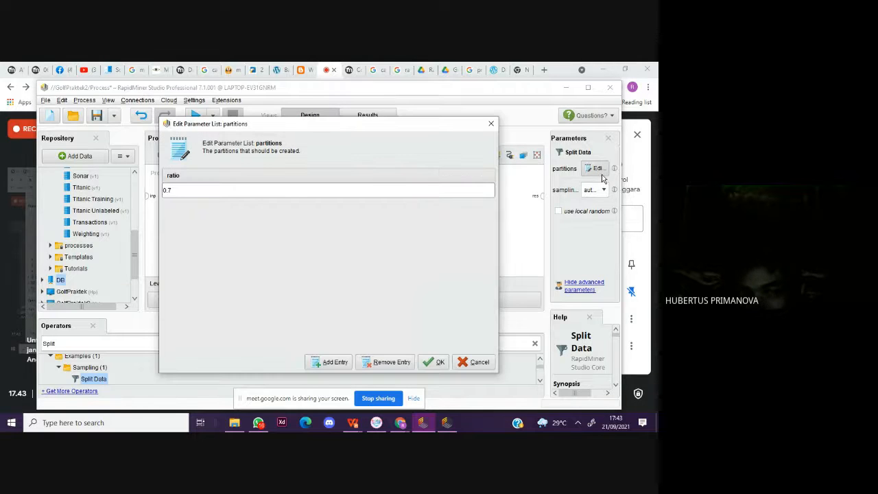
left_click(331, 362)
type("0.3")
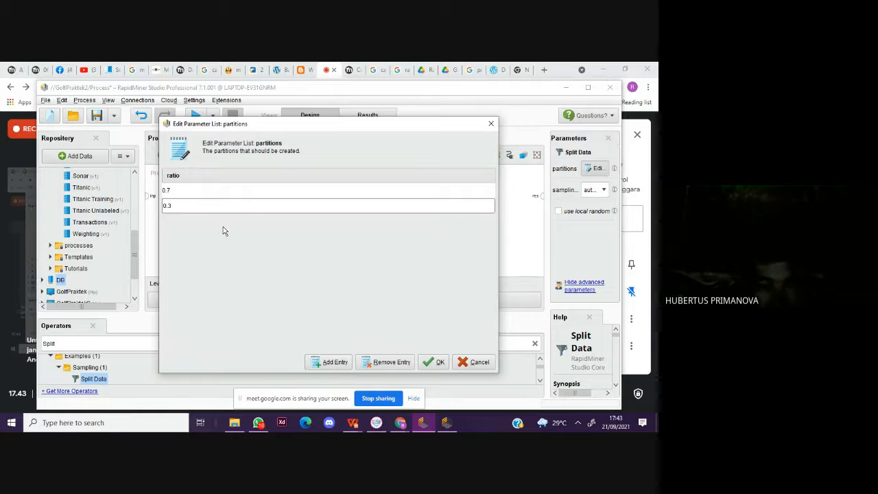
left_click(439, 363)
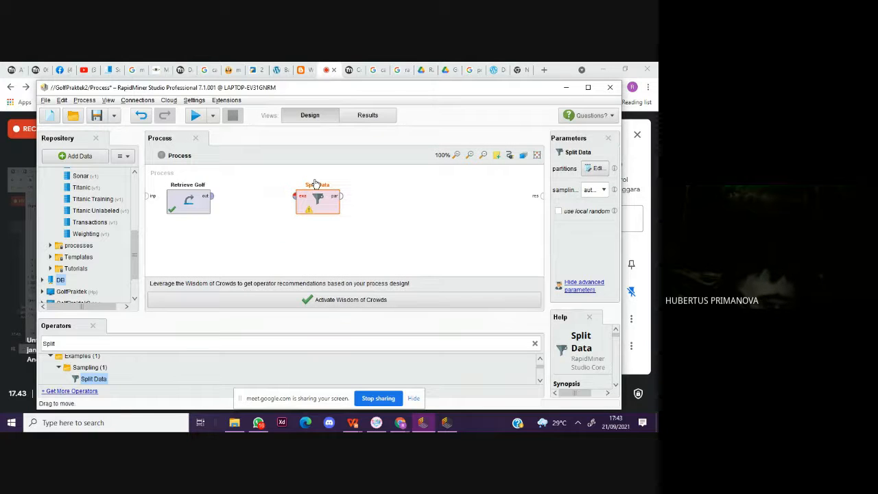
left_click(593, 170)
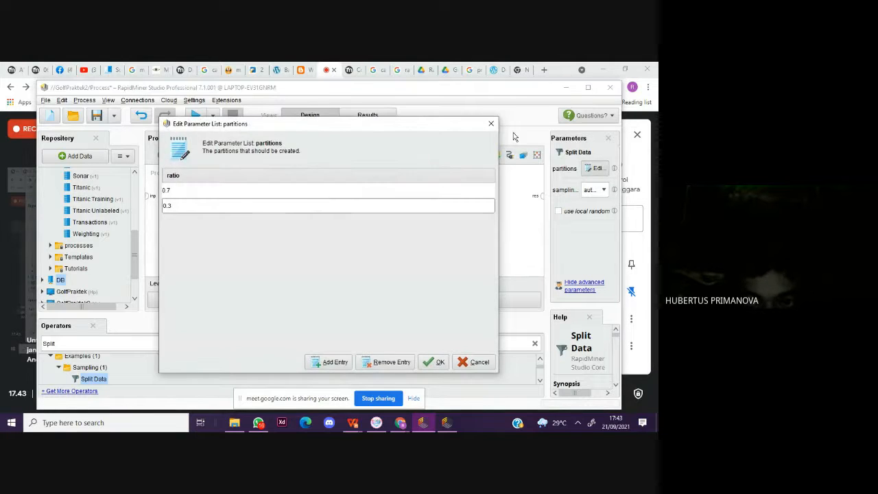
left_click(492, 123)
Step: Connect Retrieve Golf to Split Data and its first partition output to the result port, and run the process
left_click_drag(212, 196, 298, 199)
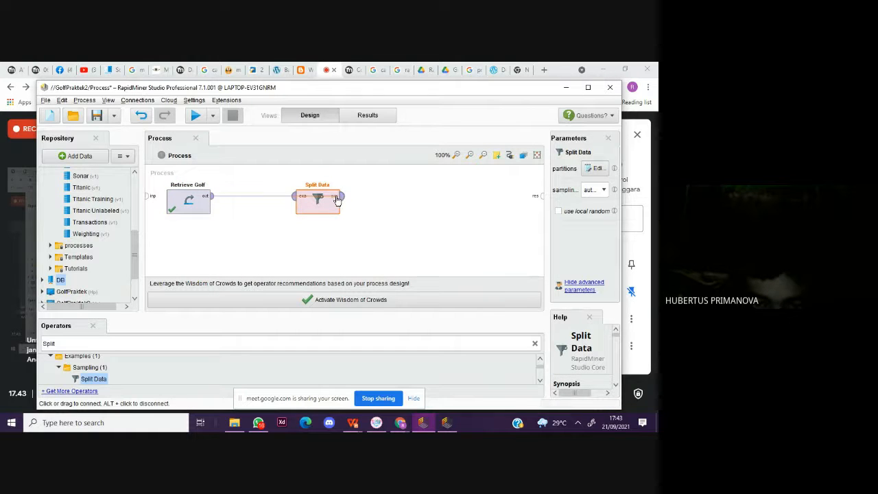
left_click(205, 198)
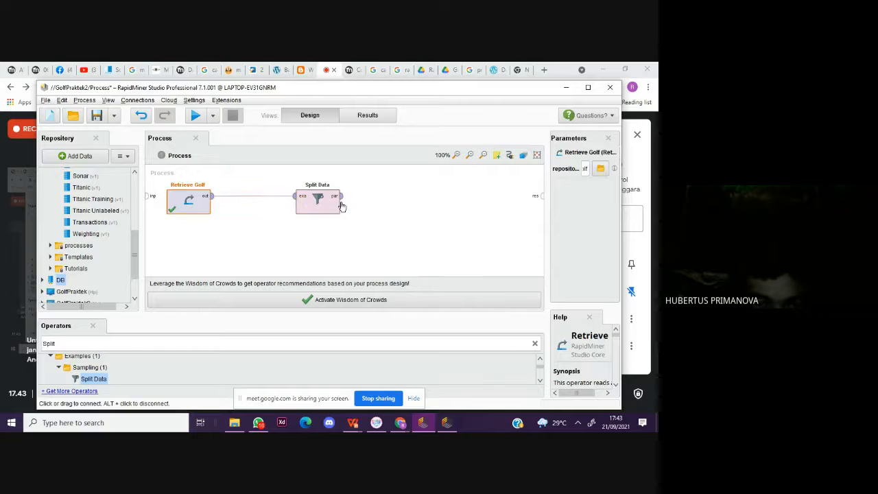
left_click_drag(340, 197, 541, 198)
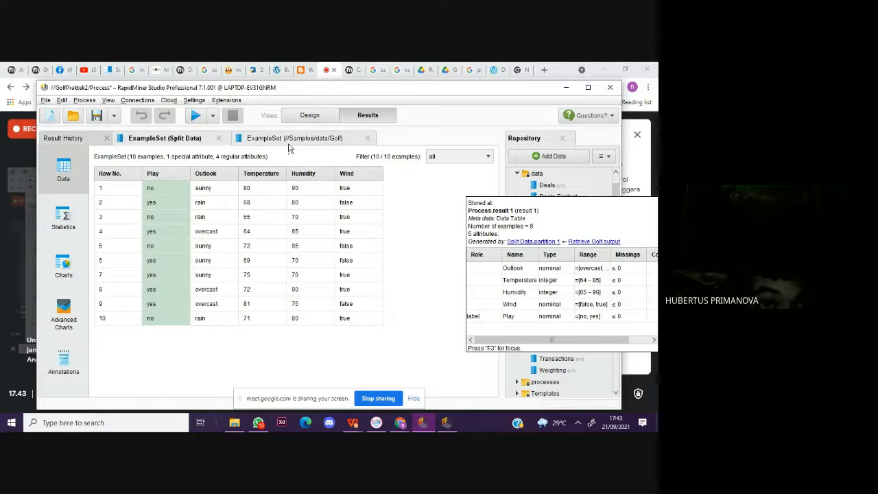
Step: Compare the split example set with the original Golf data, examine its attribute statistics, and return to the process design
left_click(289, 139)
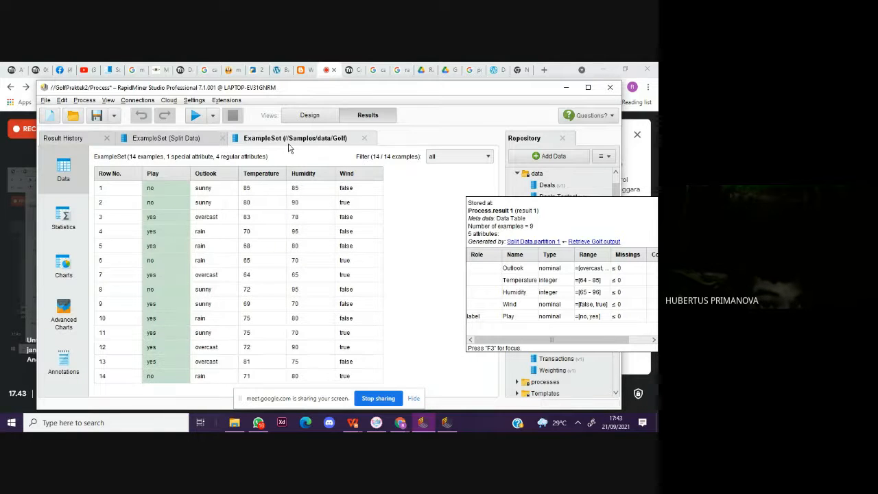
left_click(144, 138)
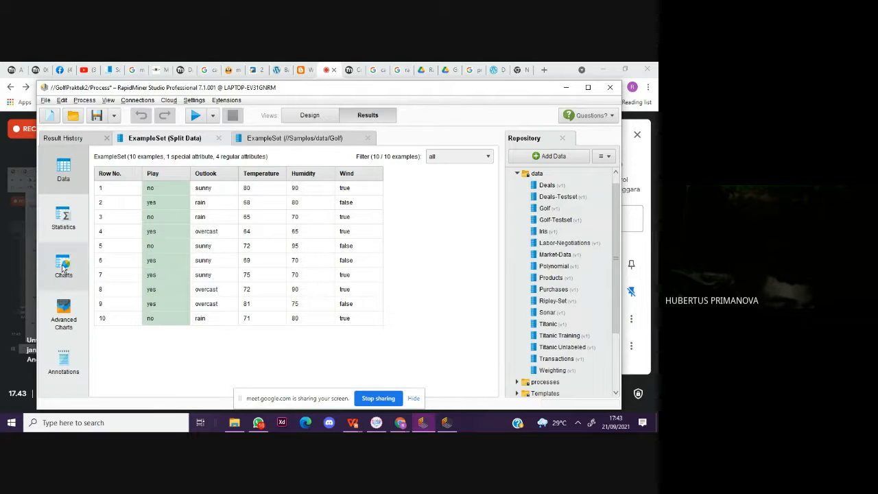
left_click(64, 220)
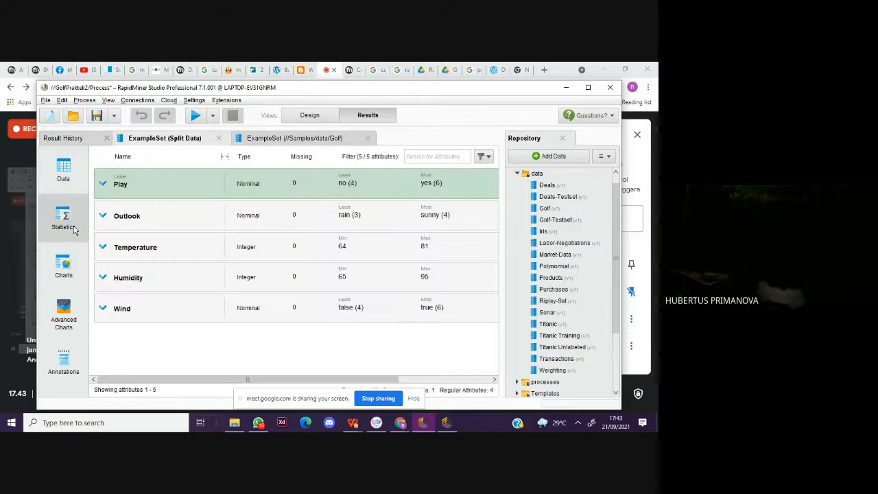
left_click(189, 195)
left_click(136, 214)
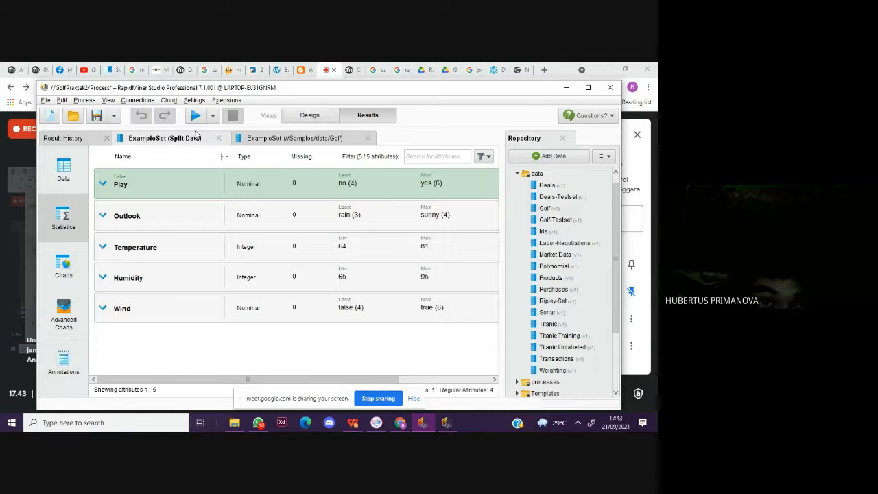
left_click(326, 115)
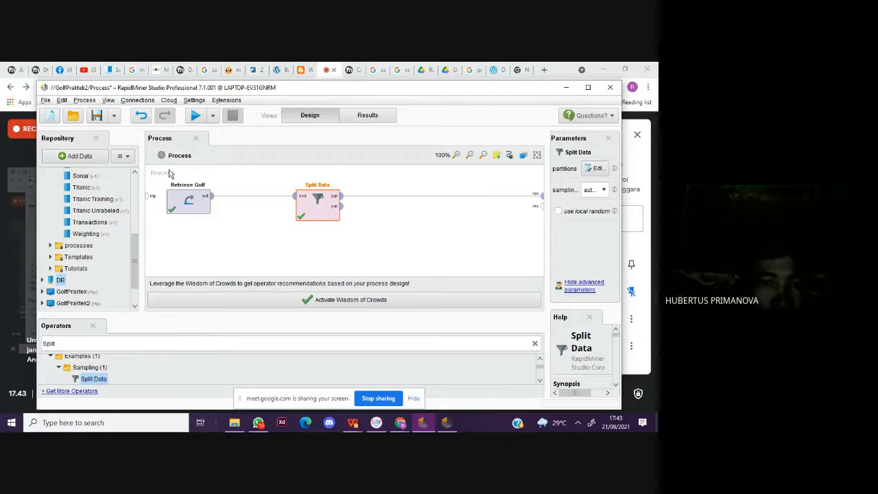
scroll(88, 290, "up", 3)
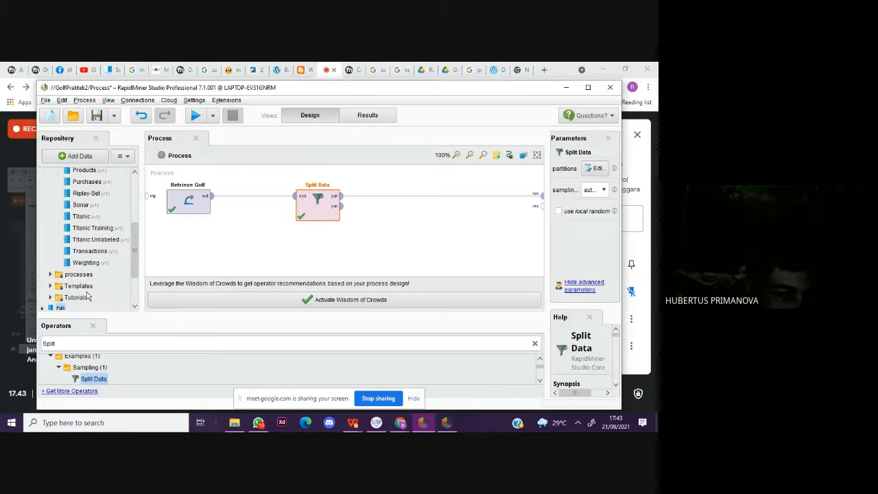
scroll(88, 289, "up", 2)
scroll(89, 275, "down", 5)
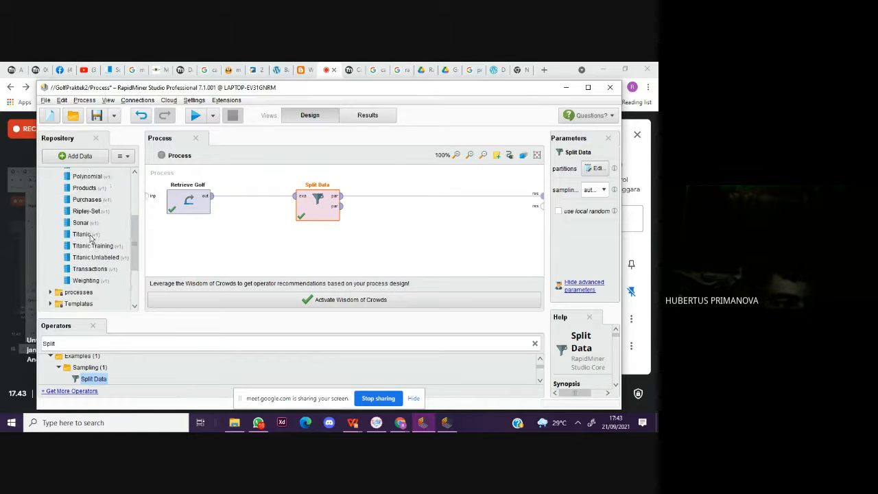
Step: Search the operators for "Decision Tree" and add the plain Decision Tree operator to the process, just after Split Data
left_click(82, 343)
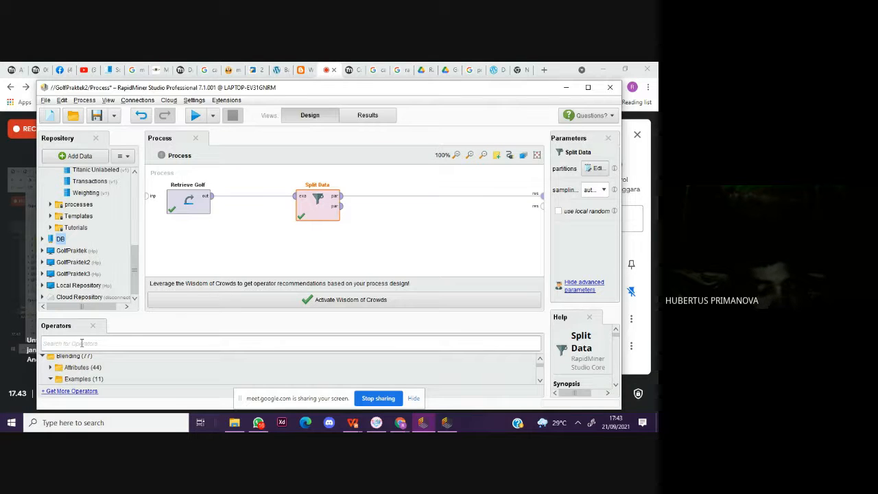
type("Dec")
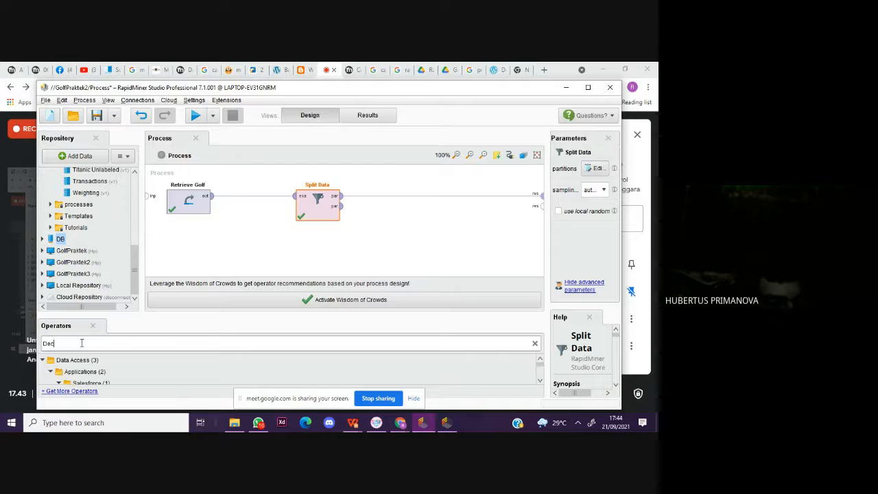
type("is")
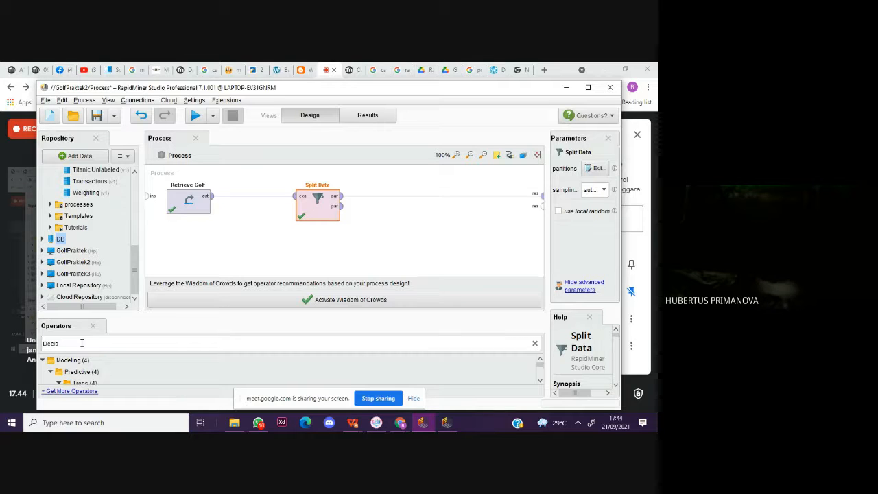
type("ion Tree")
scroll(96, 377, "down", 1)
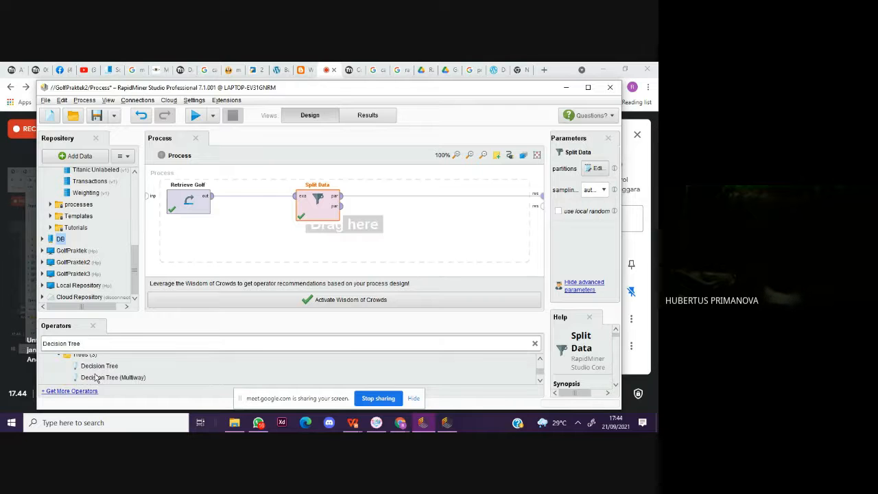
left_click_drag(96, 366, 391, 208)
Step: Reroute Split Data's first partition output from the result port to Decision Tree's training input, and place Split Data below and between Retrieve Golf and Decision Tree
left_click(442, 196)
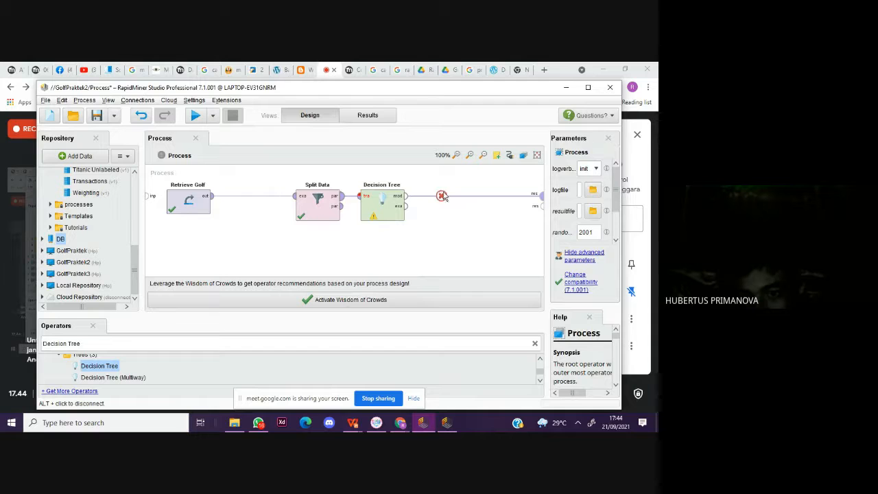
left_click(443, 196)
left_click(341, 196)
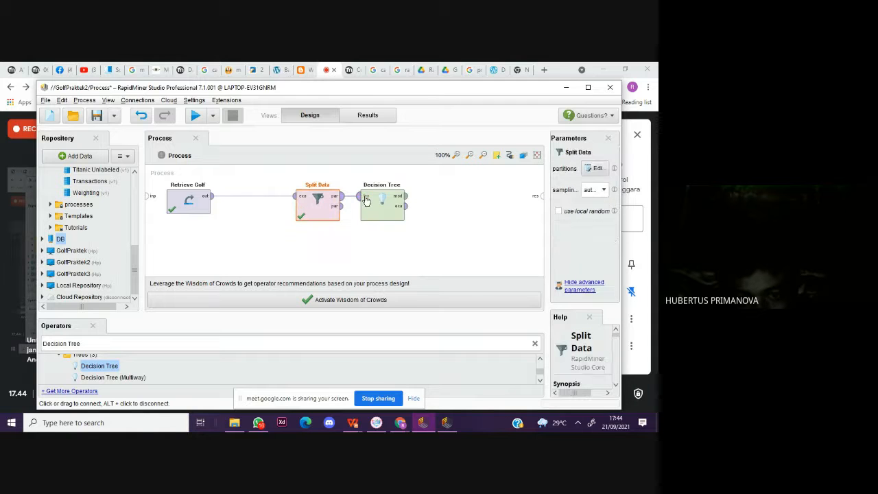
left_click(365, 199)
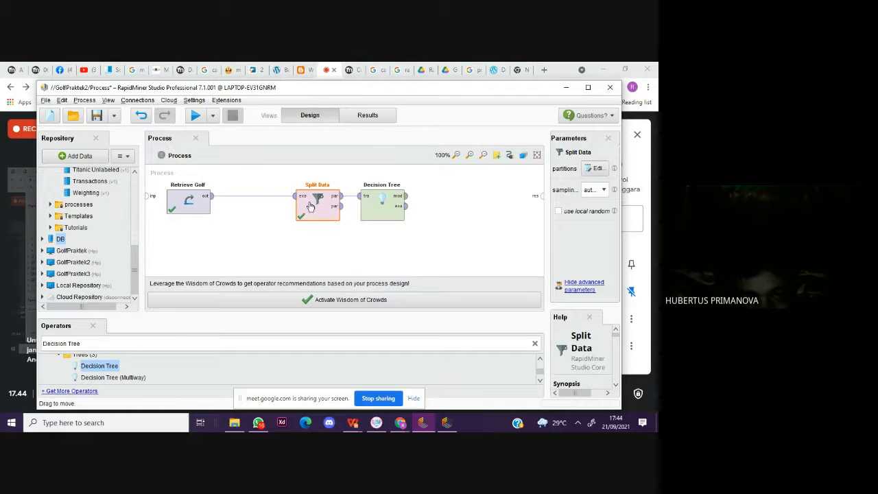
left_click_drag(310, 205, 262, 245)
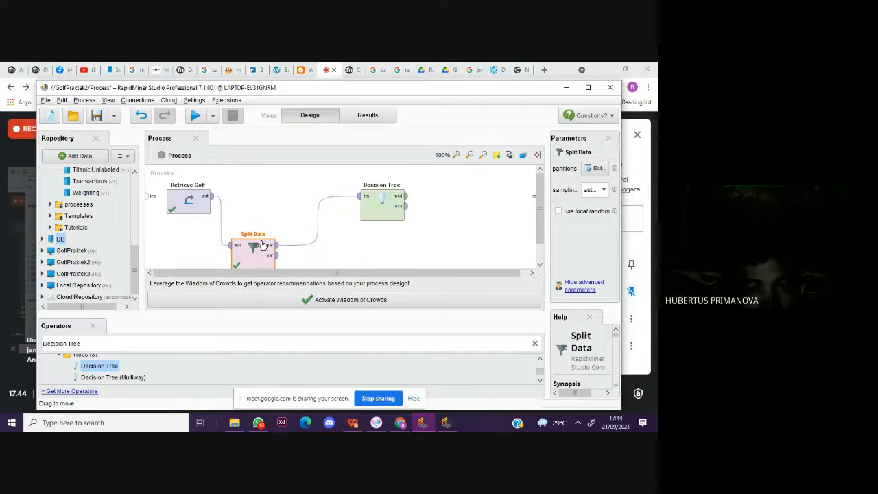
left_click_drag(385, 198, 321, 197)
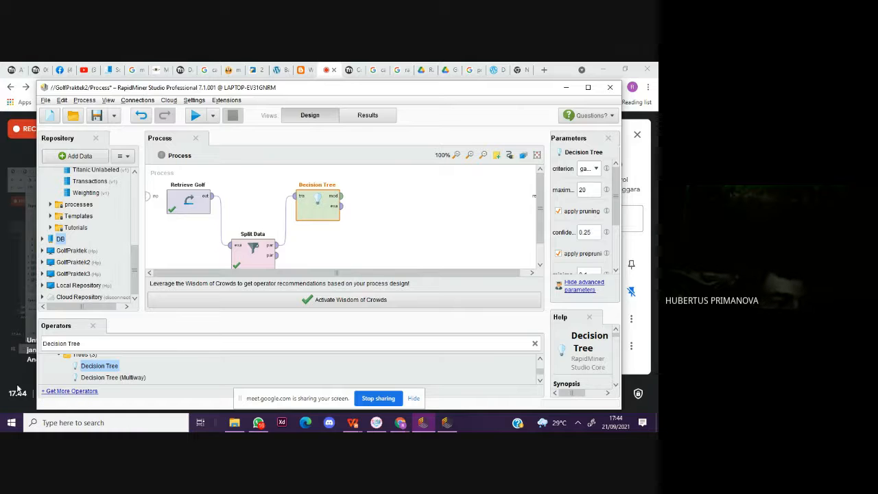
Step: Search the operators for "Apply" and place the Apply Model operator below and beyond Decision Tree
triple_click(104, 343)
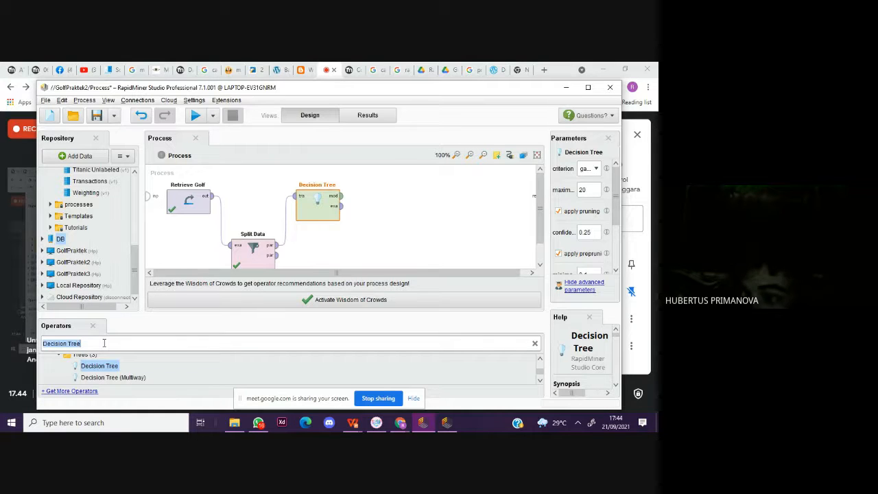
key("BackSpace")
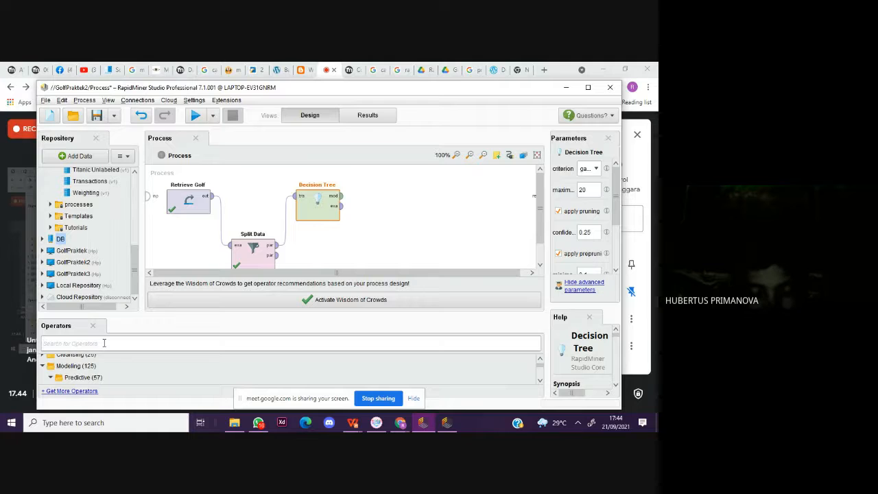
type("Apply")
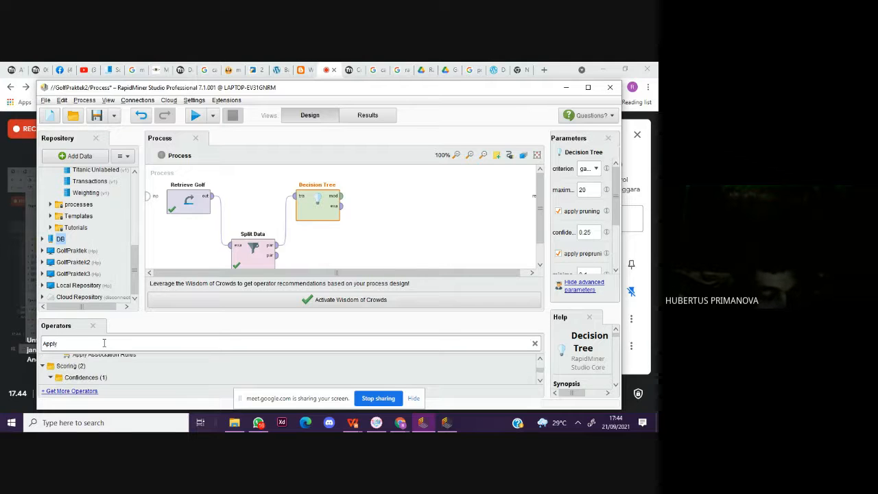
scroll(227, 379, "down", 1)
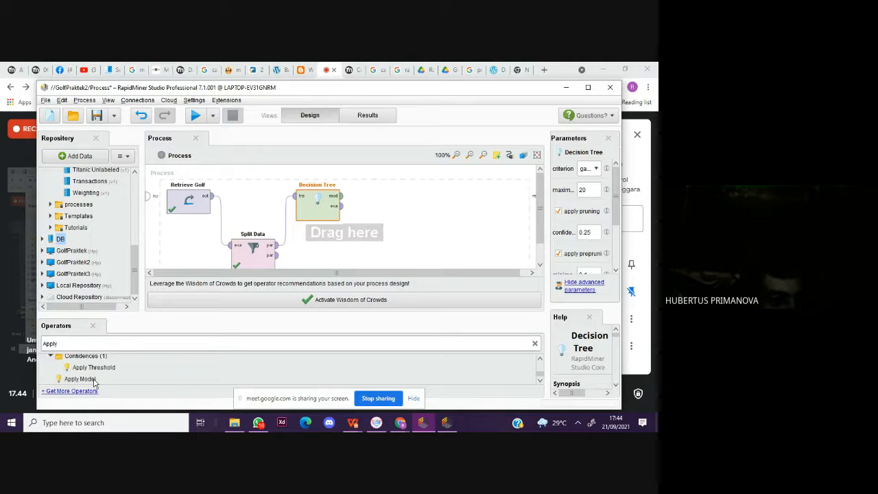
left_click_drag(94, 383, 371, 253)
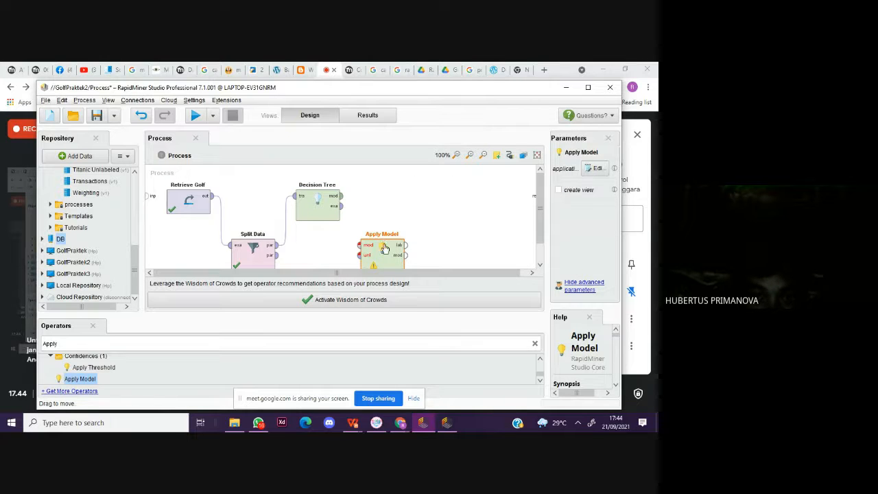
Step: Connect Decision Tree's model output to Apply Model's model input, and Split Data's second partition output to its unlabelled data input
left_click_drag(341, 195, 358, 245)
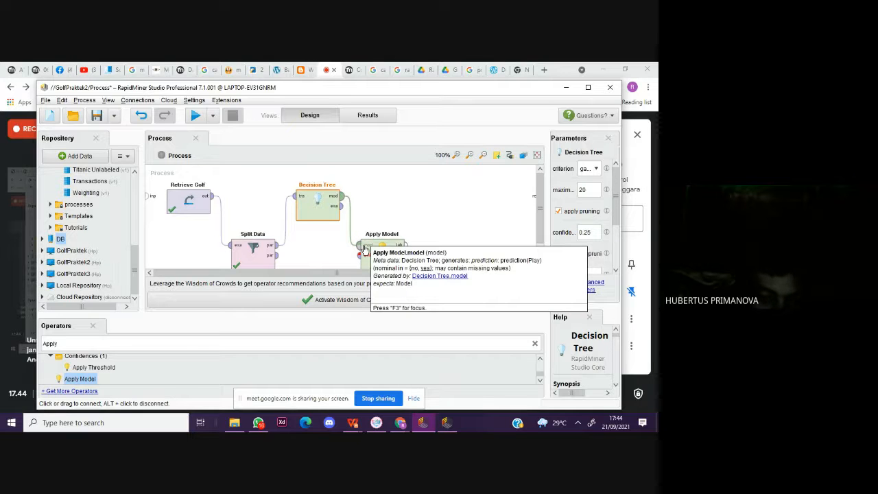
left_click(277, 255)
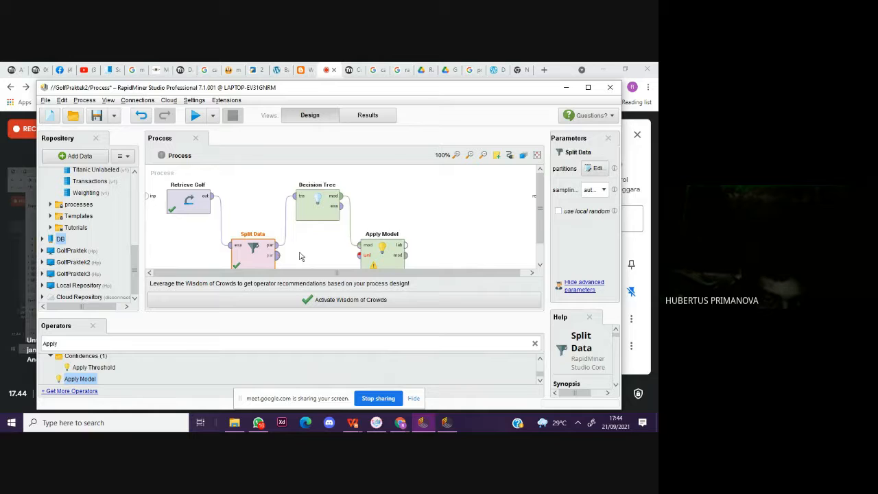
left_click(358, 255)
Step: Search the operators for "Performance" and place the Performance (Classification) operator above and beyond Apply Model
double_click(110, 344)
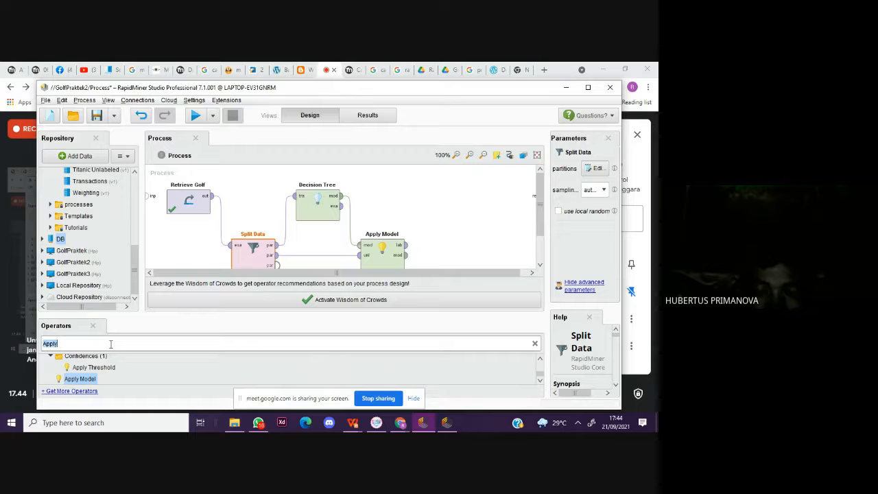
key("BackSpace")
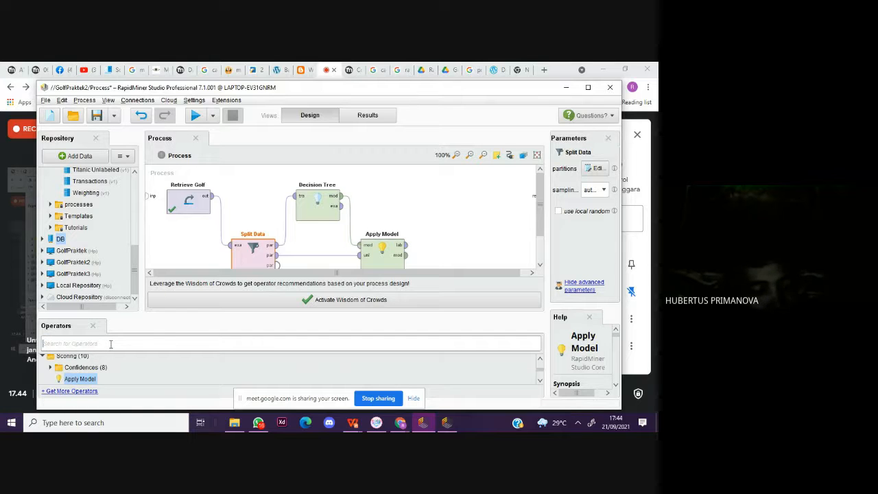
type("Perfo")
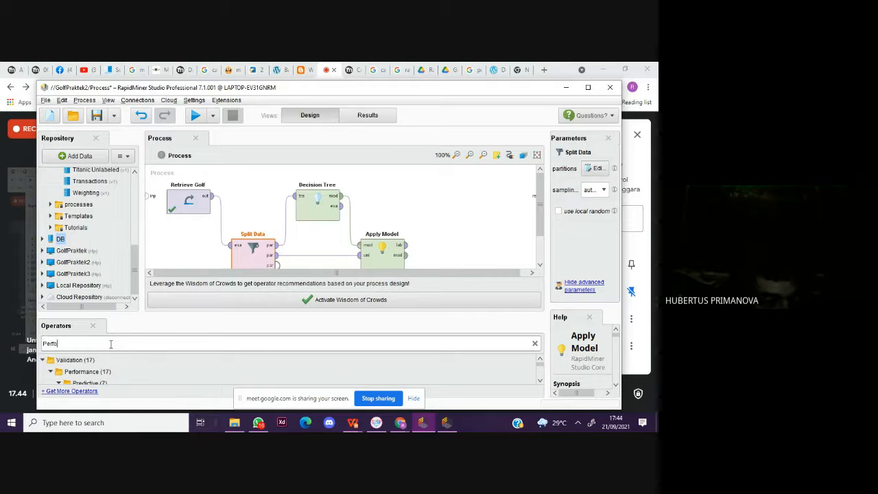
type("rmance")
scroll(109, 376, "down", 5)
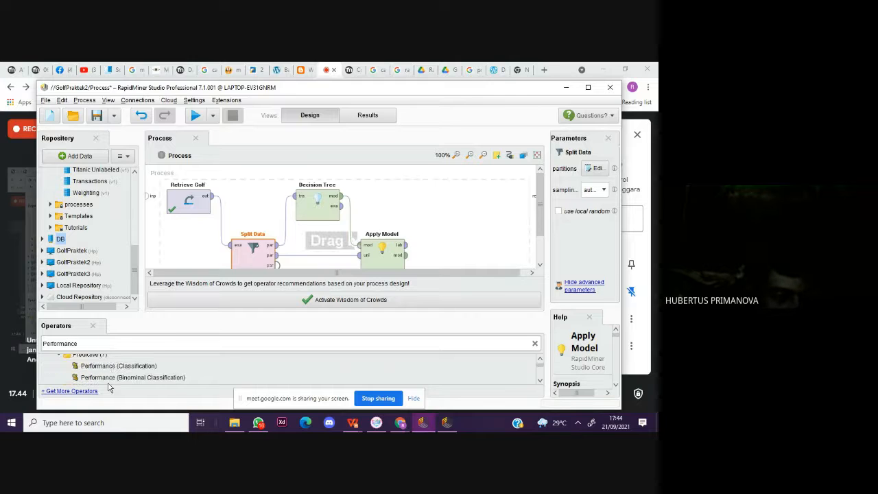
scroll(108, 372, "up", 3)
scroll(107, 371, "up", 2)
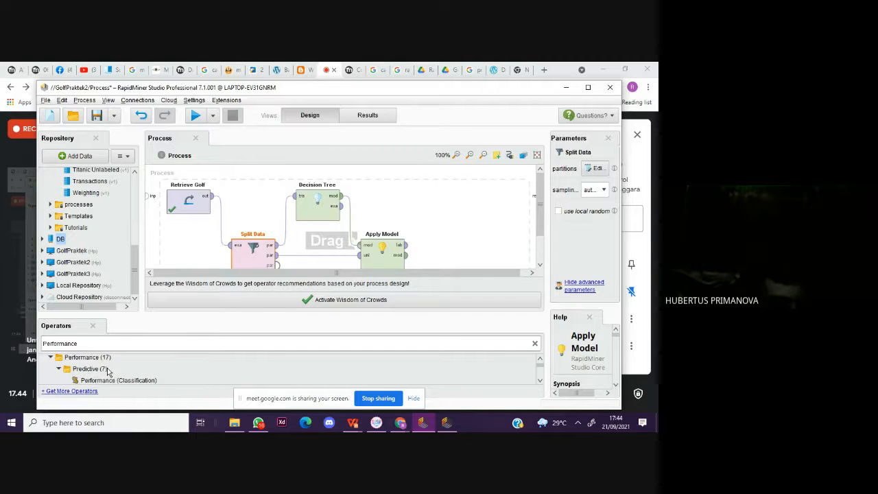
left_click_drag(114, 381, 453, 199)
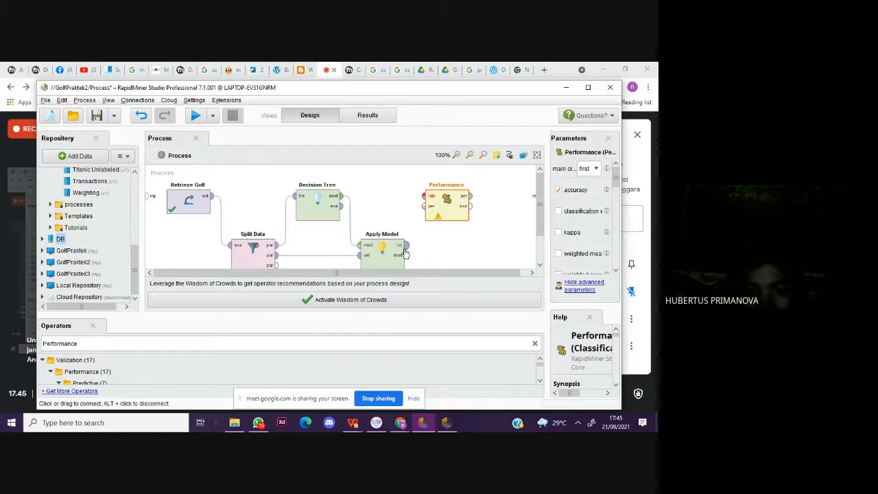
Step: Connect Apply Model's labelled data output through Performance to the first result port, and run the process to check the accuracy
mouse_move(407, 246)
left_mouse_down()
mouse_move(423, 196)
mouse_move(546, 199)
mouse_move(525, 199)
mouse_move(535, 199)
left_mouse_up()
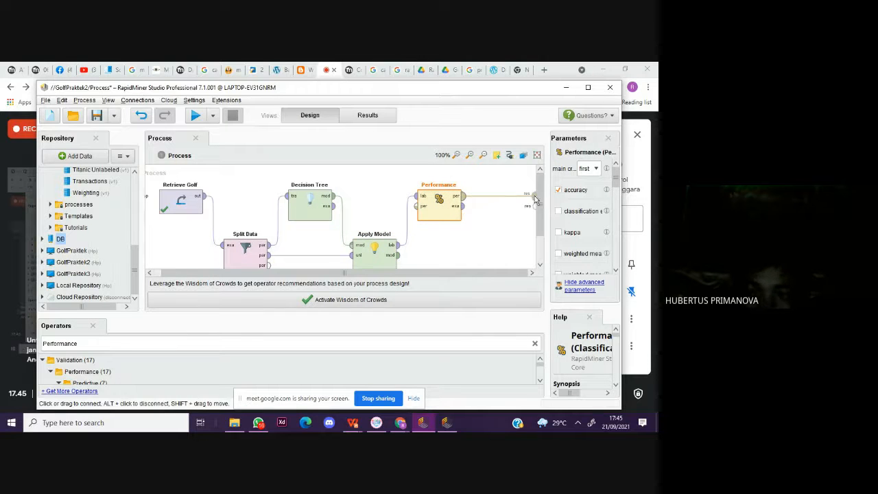
left_click(198, 116)
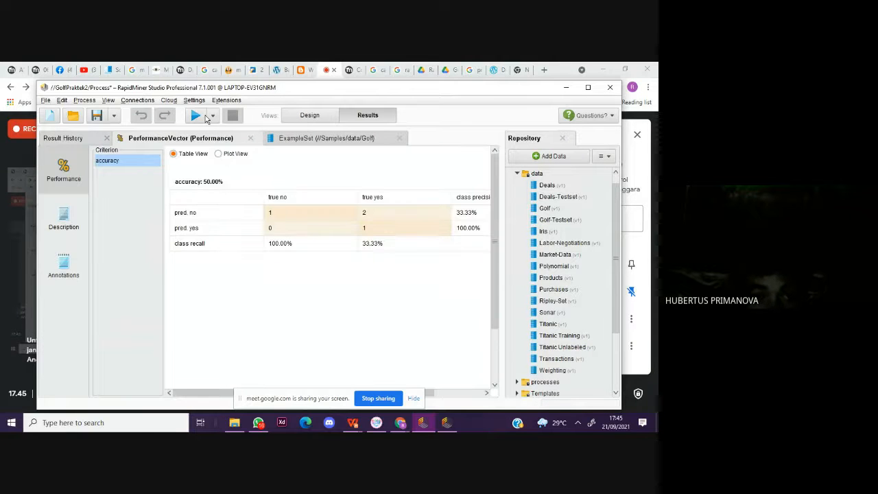
left_click(310, 116)
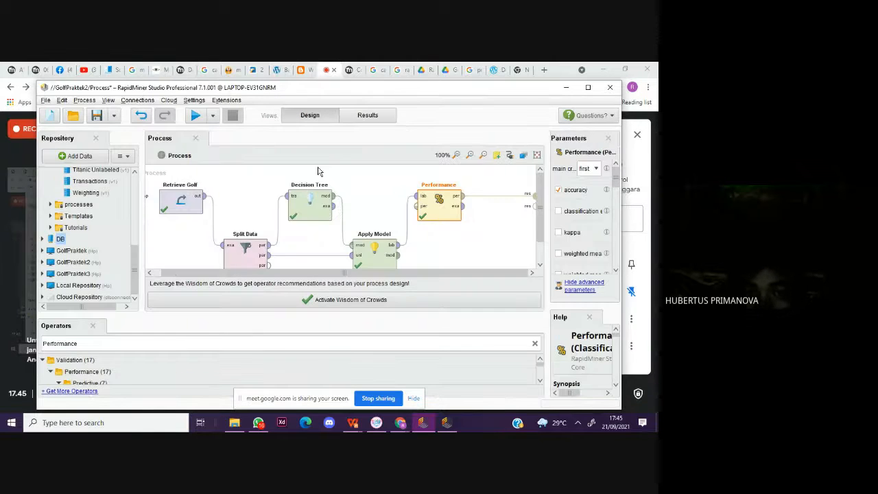
Step: Show the Decision Tree operator's parameters with more width, and review the performance results once more before returning to the design
left_click(315, 216)
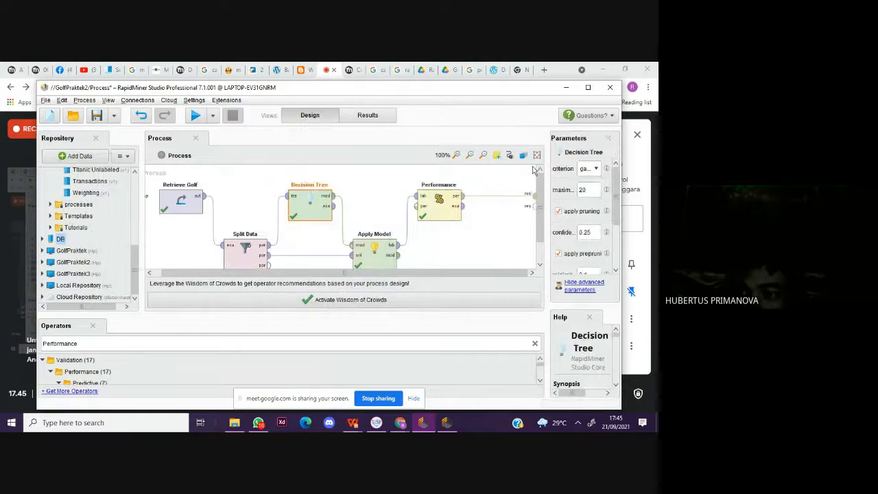
left_click_drag(547, 170, 507, 179)
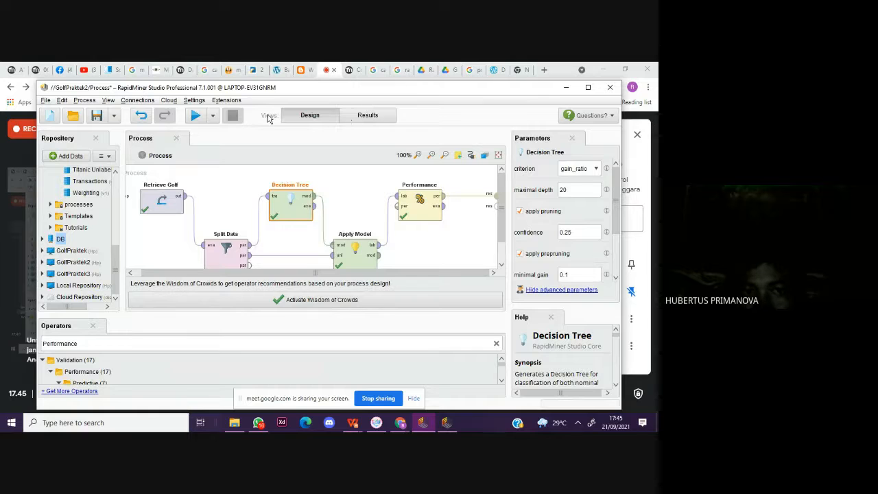
left_click(368, 115)
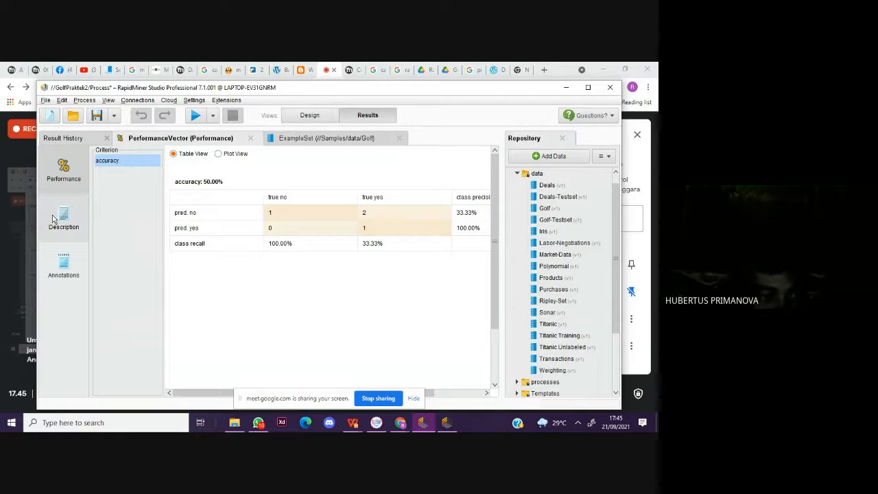
left_click(309, 116)
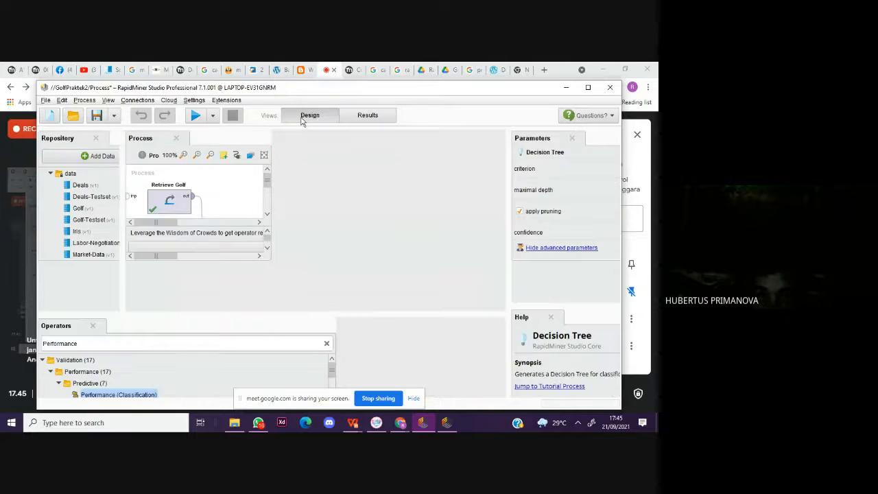
Step: Set Decision Tree's maximal depth to 10, disable pruning and prepruning, choose the information_gain criterion, and rerun the process
left_click(574, 192)
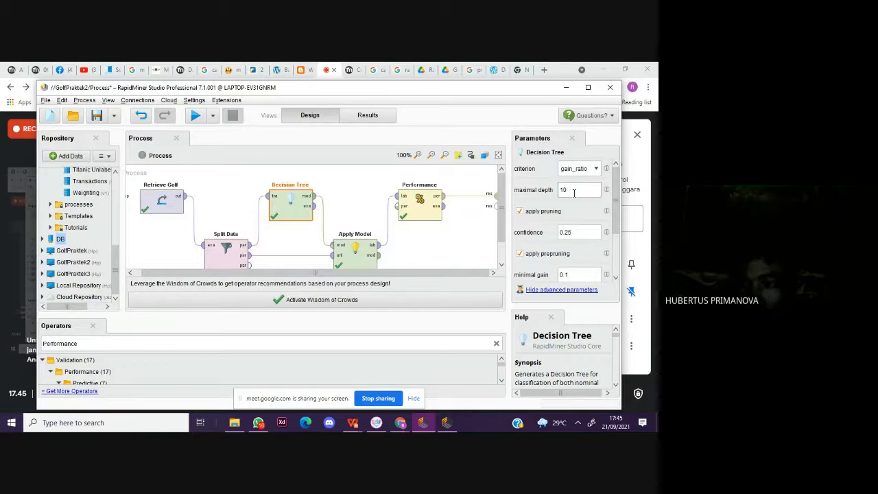
left_click(520, 212)
left_click(519, 234)
left_click(579, 169)
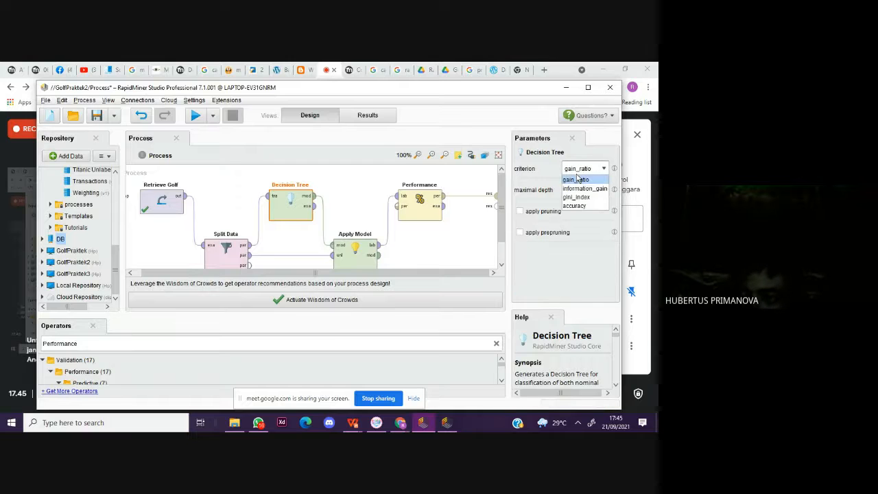
left_click(584, 189)
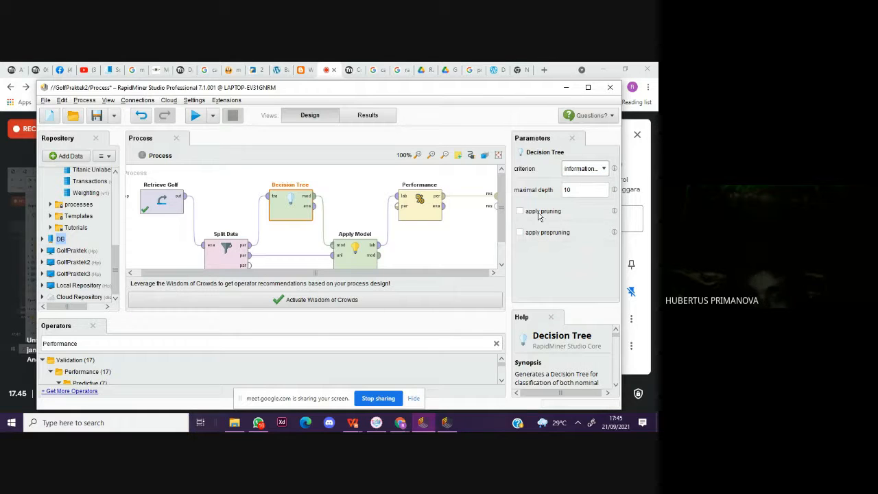
left_click(200, 119)
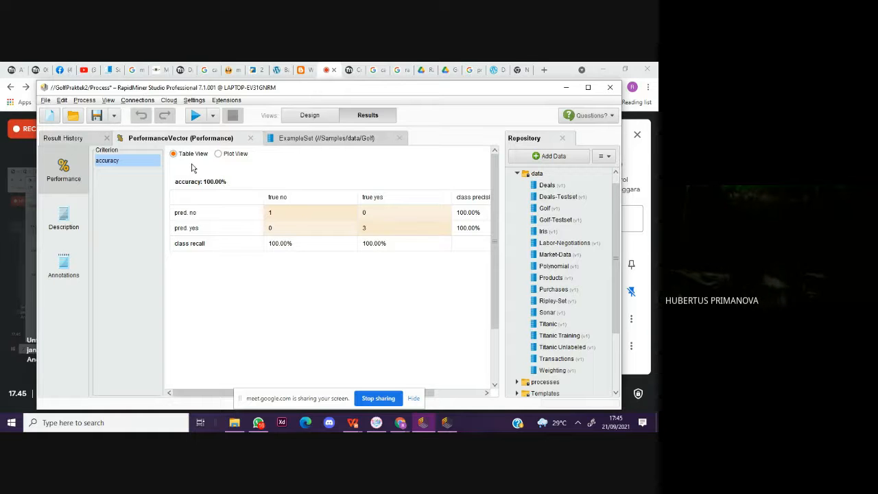
Step: Connect Performance's example set output to the second result port and run the process
left_click(295, 119)
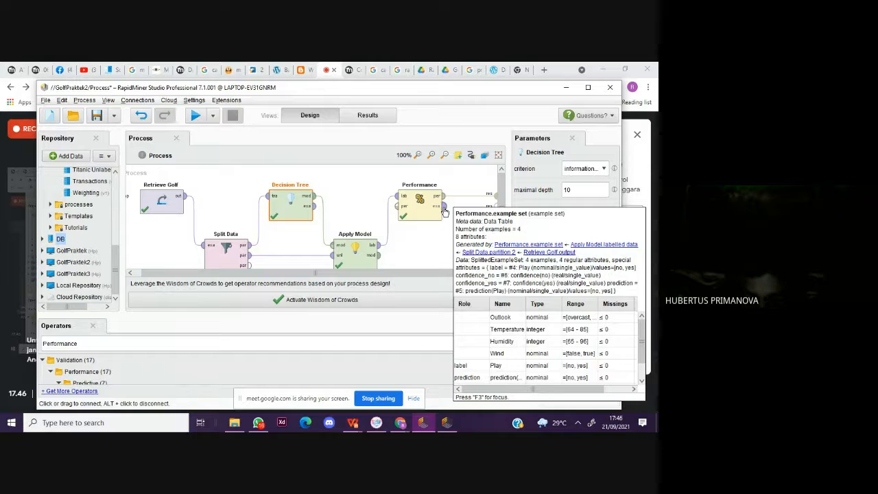
mouse_move(446, 214)
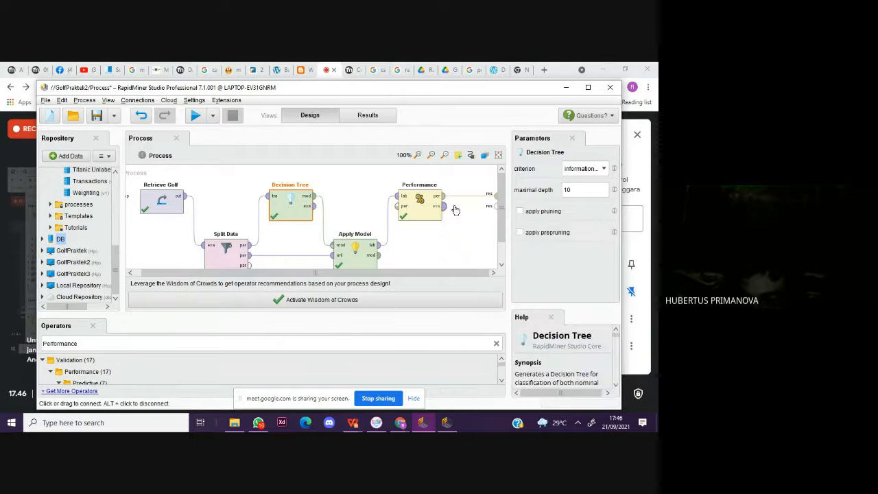
left_click_drag(444, 205, 494, 207)
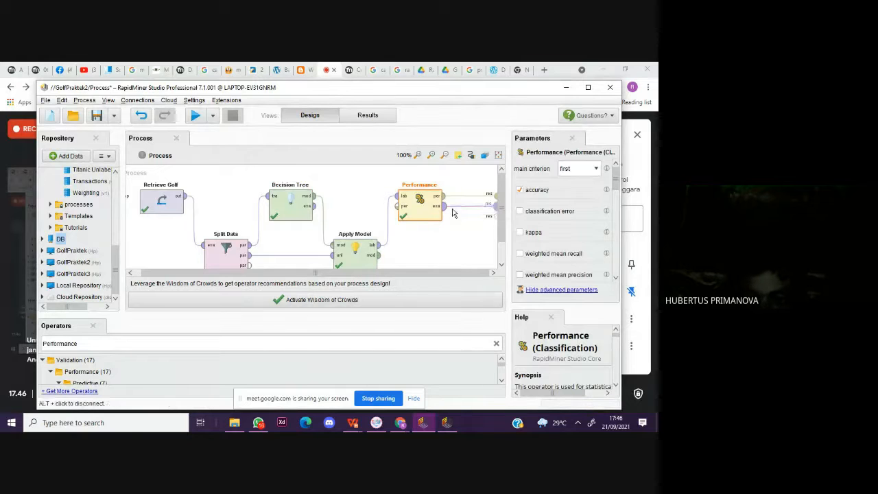
left_click(350, 197)
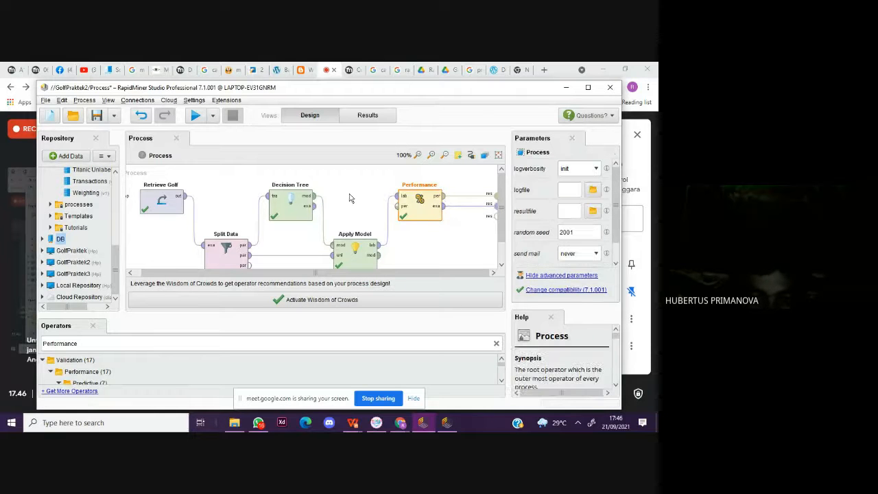
left_click(196, 116)
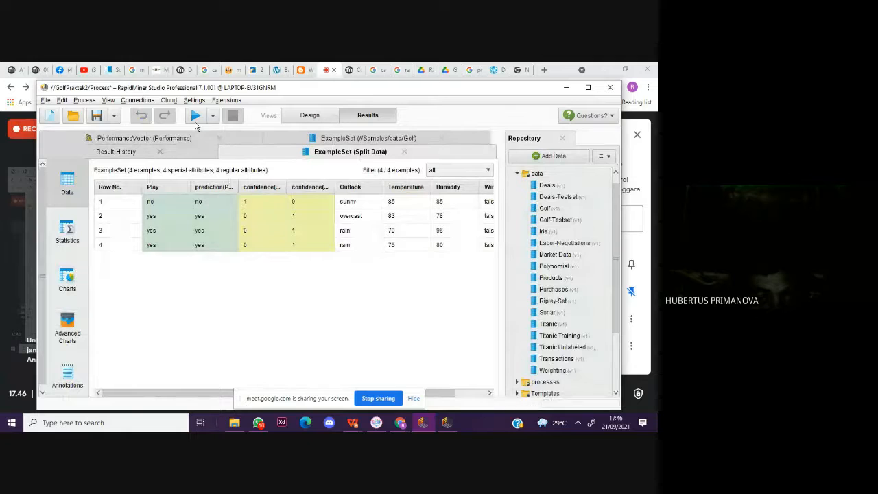
Step: Examine the original Golf data, the result history, the Split Data predictions and the performance accuracy
left_click(322, 139)
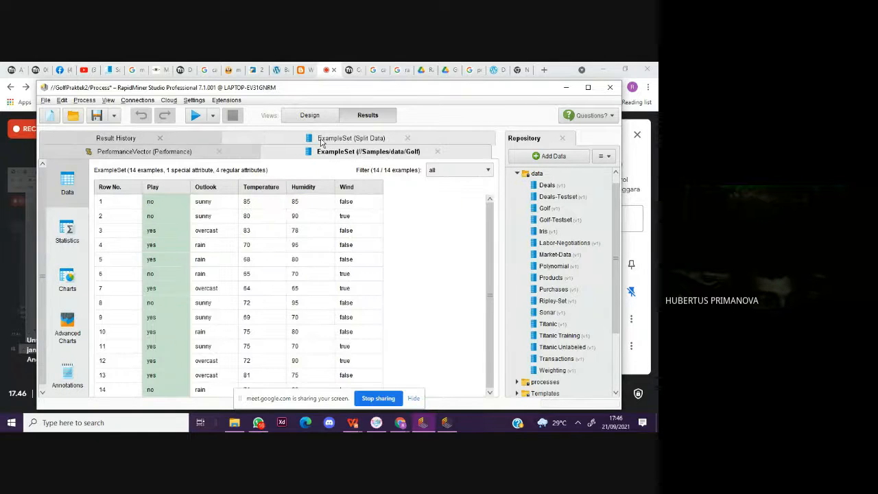
left_click(134, 137)
left_click(298, 154)
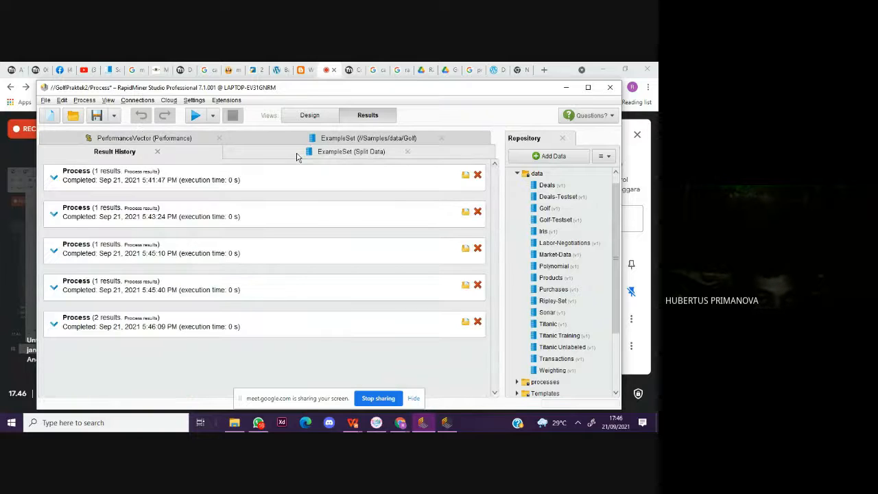
left_click(189, 139)
left_click(269, 138)
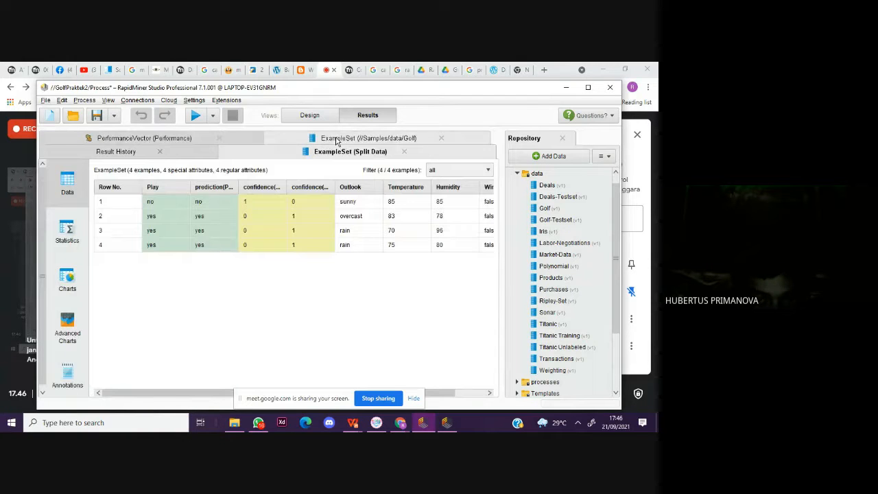
left_click(166, 138)
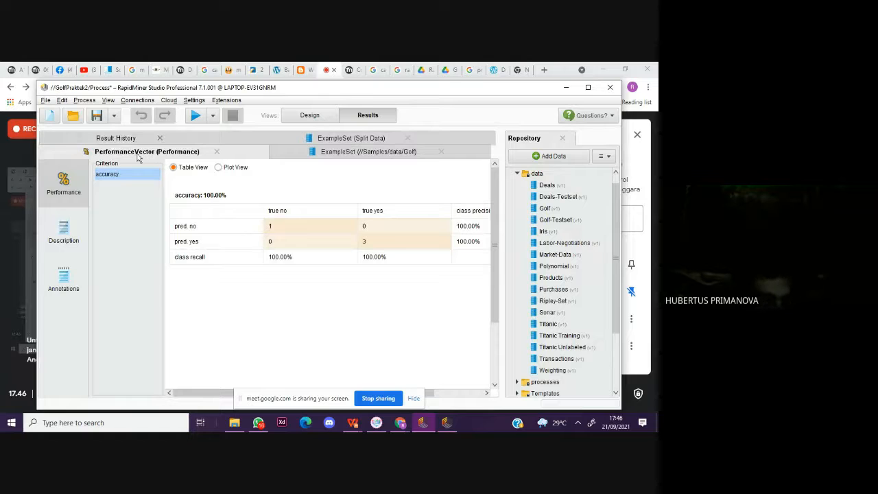
Step: Connect Apply Model's model output to the third result port and rerun the process
left_click(309, 116)
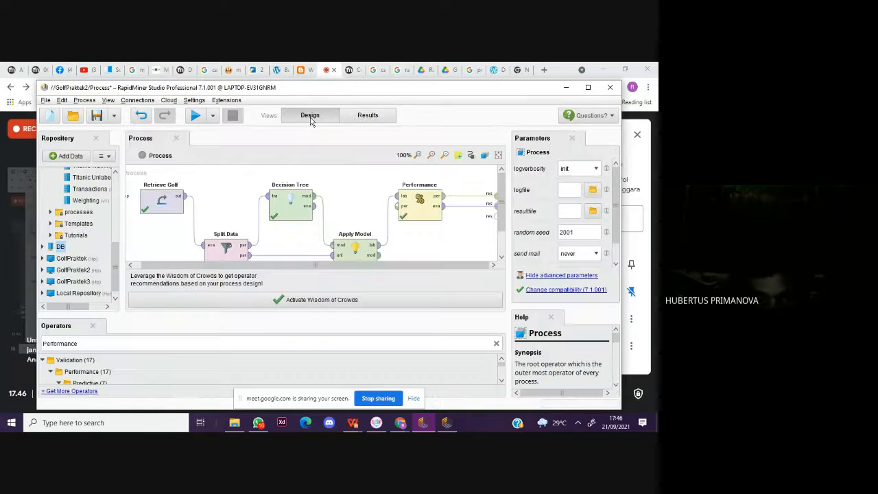
left_click_drag(382, 259, 498, 219)
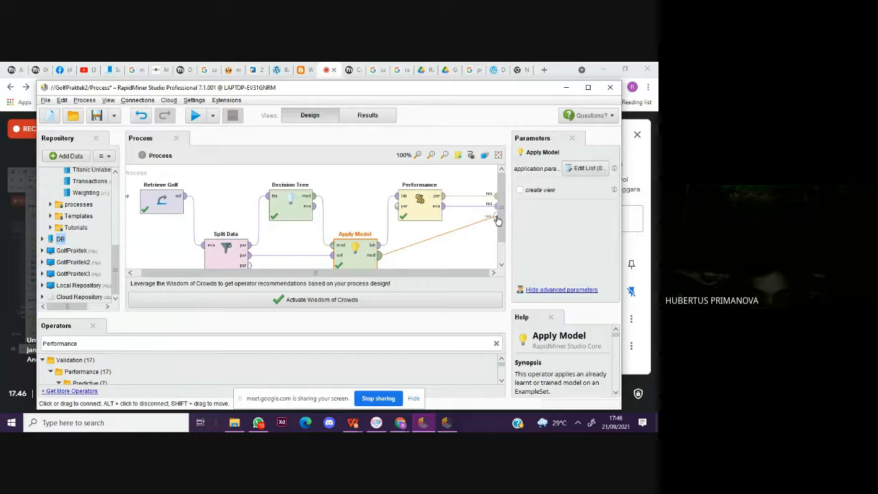
left_click_drag(498, 220, 497, 218)
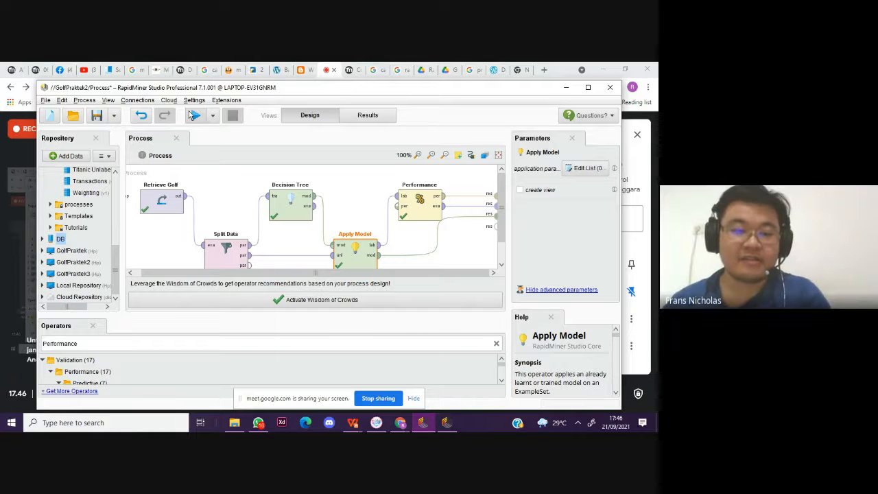
left_click(192, 115)
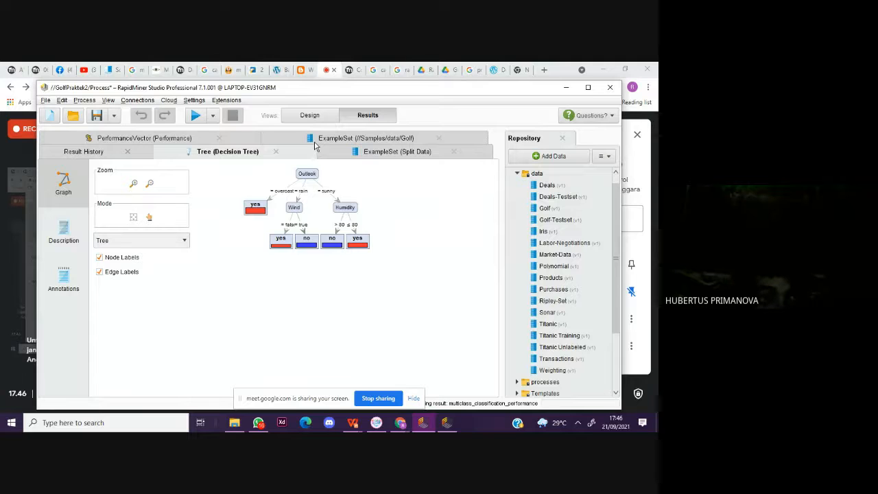
Step: Examine the performance accuracy and compare the decision tree graph with the Split Data predictions and the original Golf data
left_click(152, 138)
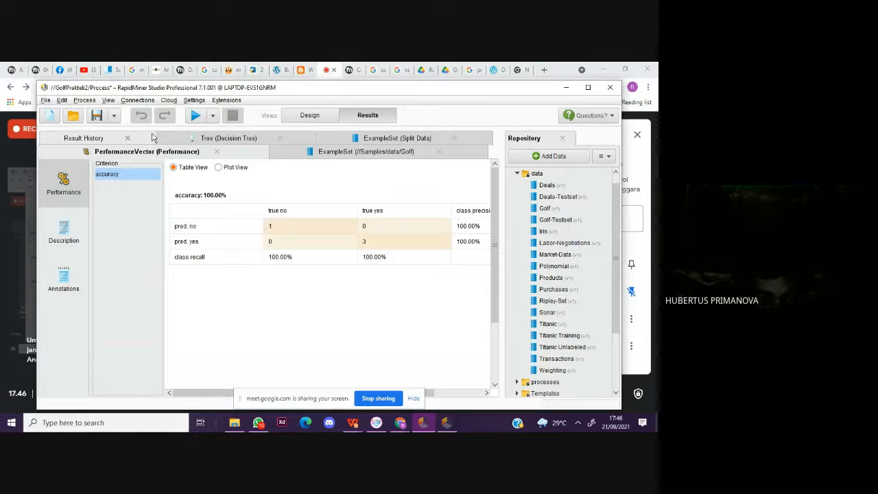
left_click(229, 138)
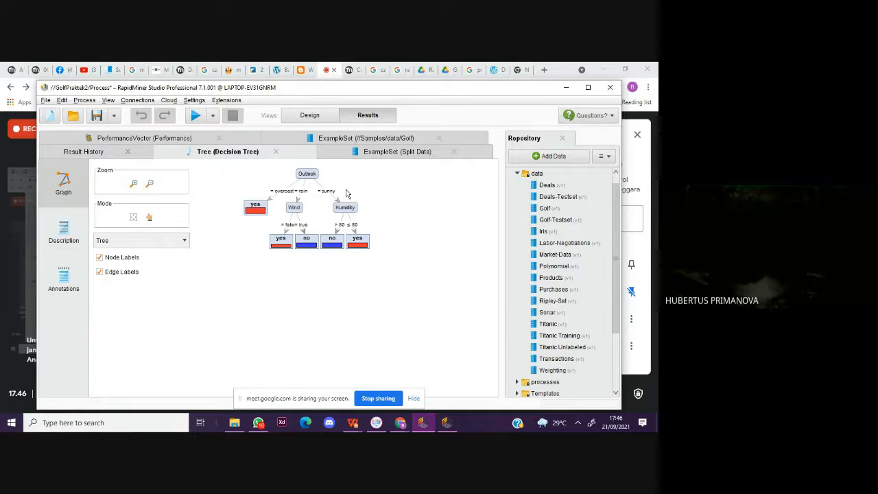
left_click(357, 151)
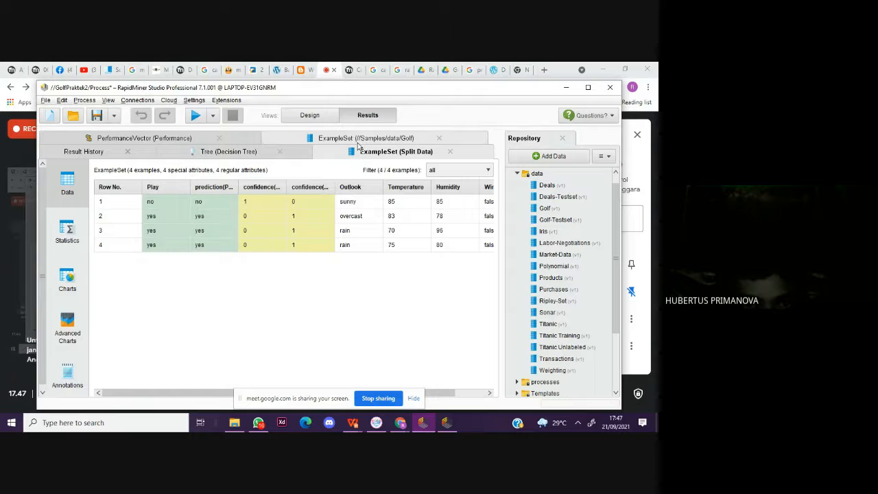
left_click(358, 145)
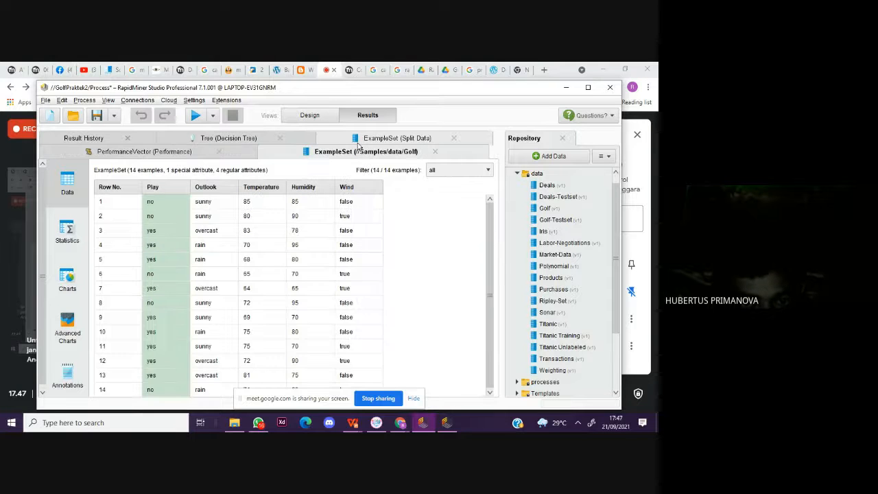
left_click(226, 140)
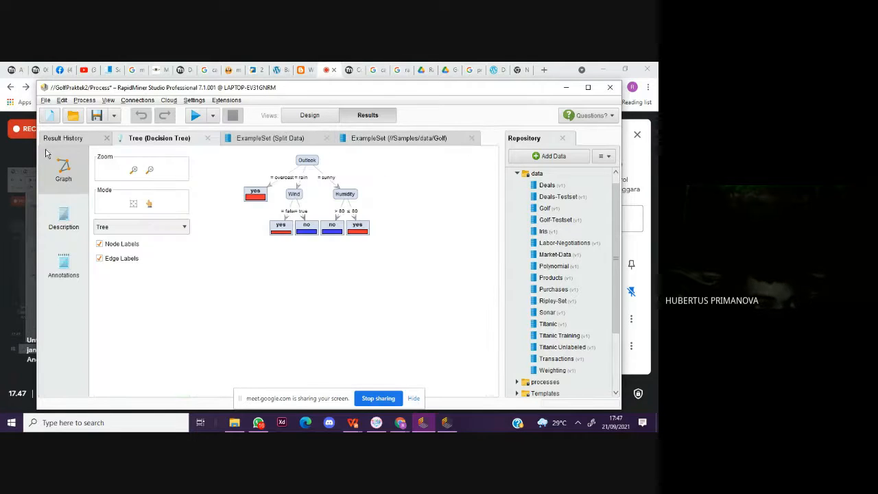
left_click(249, 142)
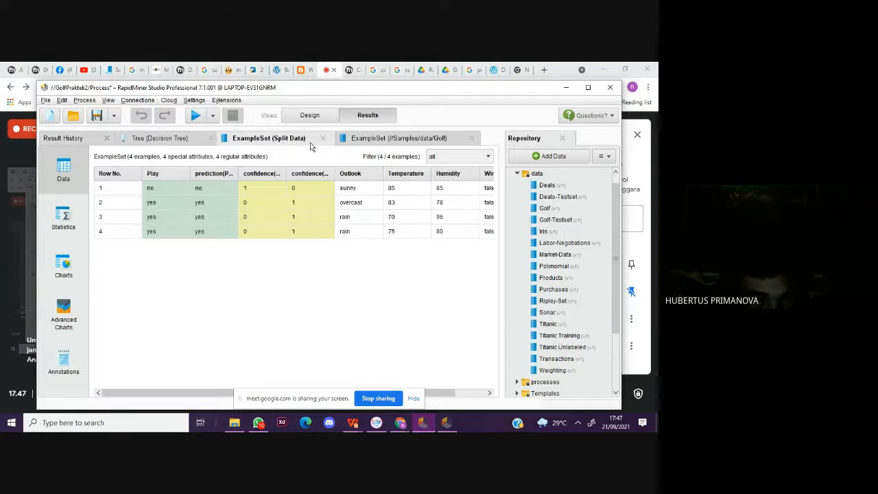
left_click(157, 139)
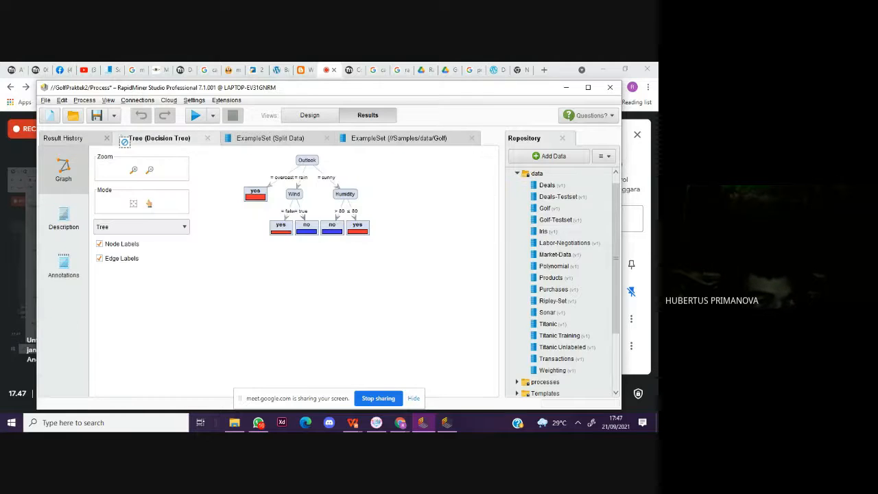
left_click(267, 139)
left_click(404, 142)
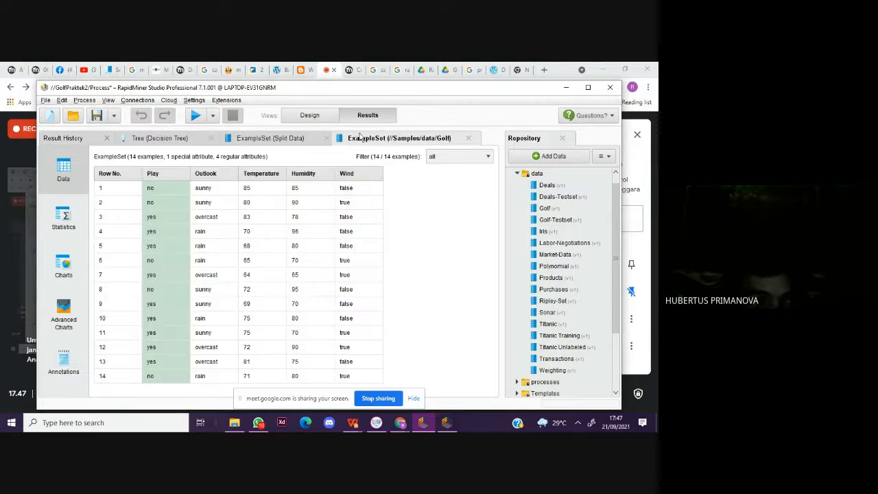
left_click(74, 214)
Step: Change the Decision Tree operator's criterion to gain_ratio and rerun the process
left_click(309, 115)
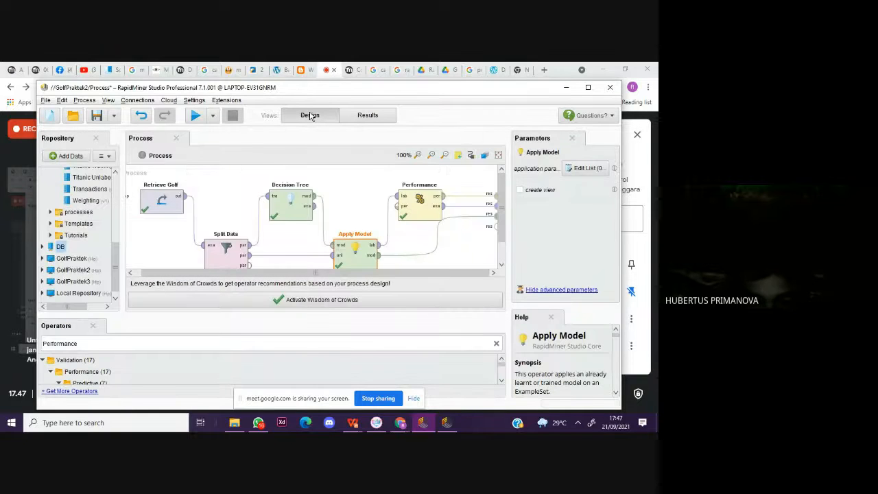
scroll(357, 206, "up", 1)
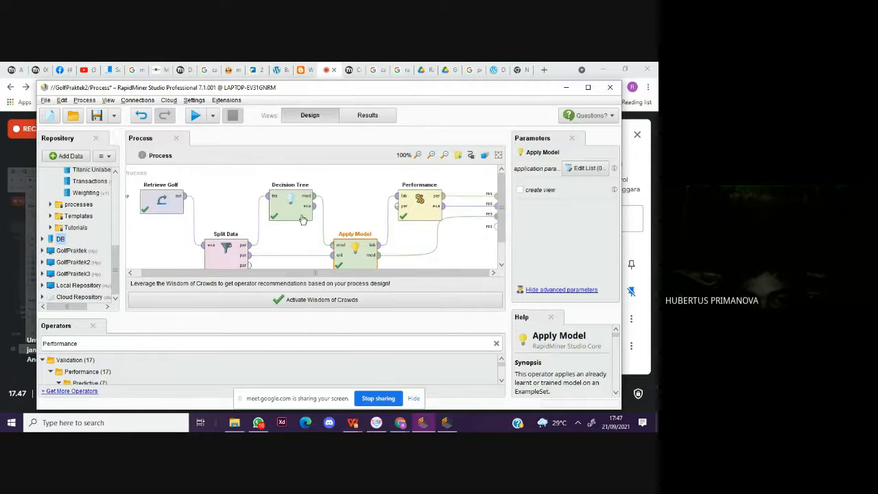
left_click(302, 220)
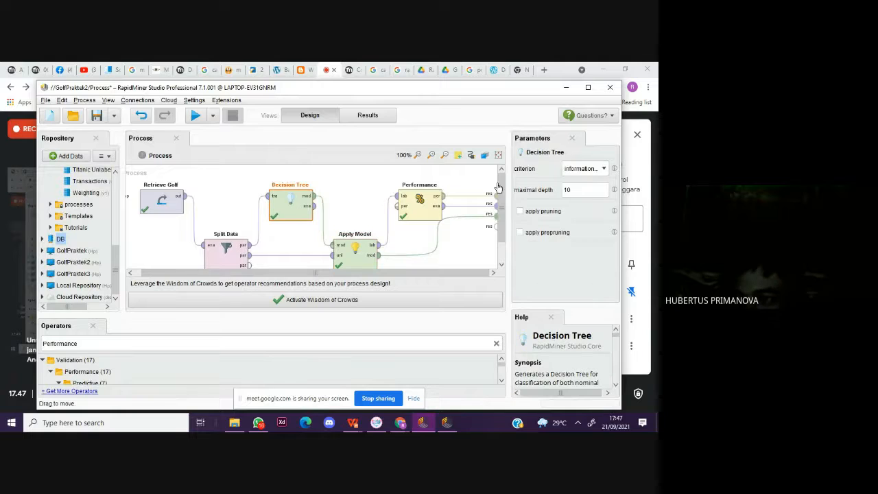
left_click(604, 169)
left_click(594, 179)
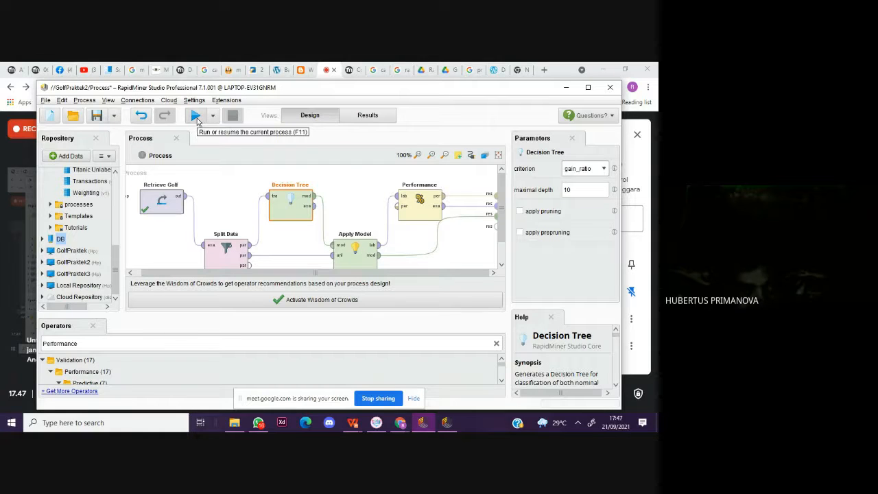
left_click(195, 117)
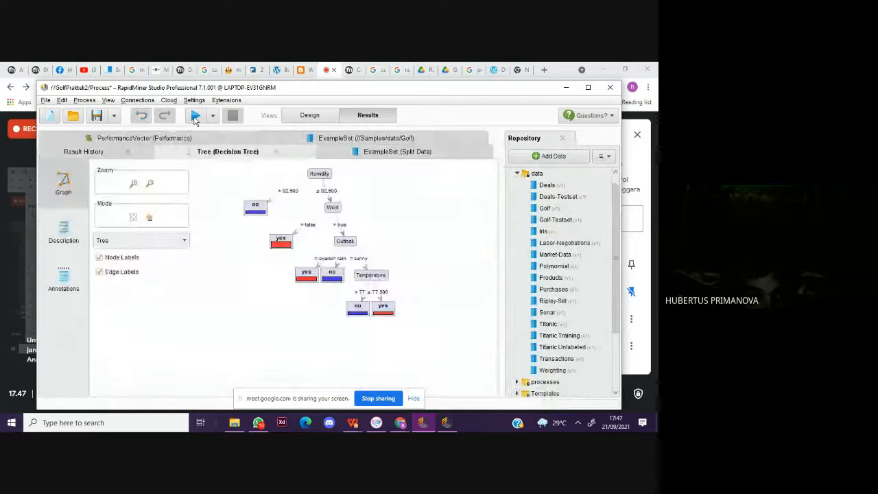
Step: Examine the gain_ratio tree, the Split Data predictions and the Golf data, and rerun the process to check the accuracy
left_click(365, 153)
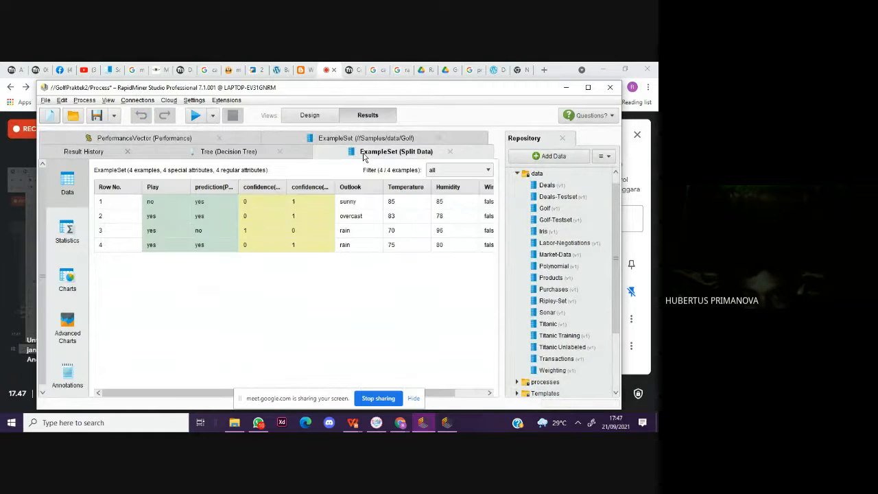
left_click(366, 138)
left_click(221, 140)
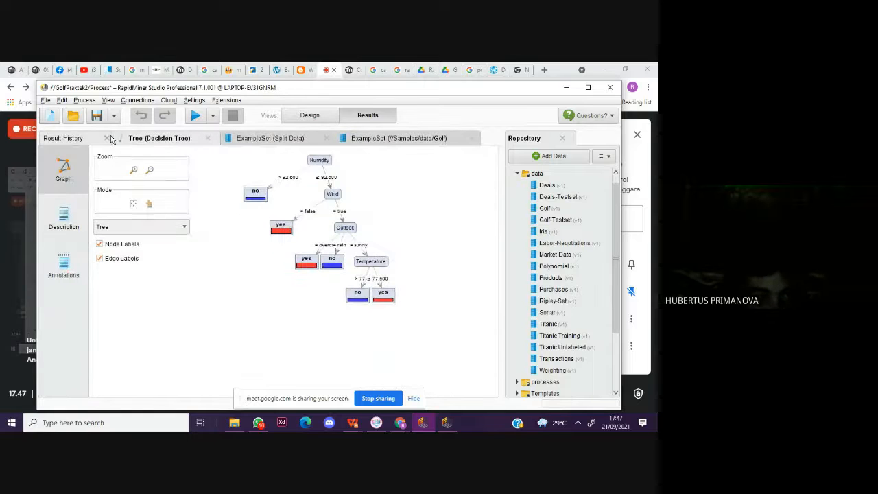
left_click(63, 138)
left_click(159, 138)
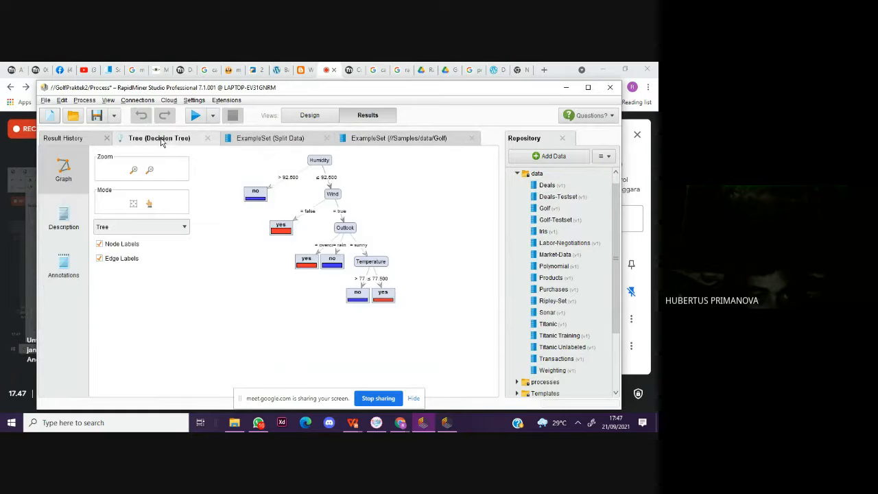
left_click(271, 138)
left_click(364, 138)
left_click(196, 117)
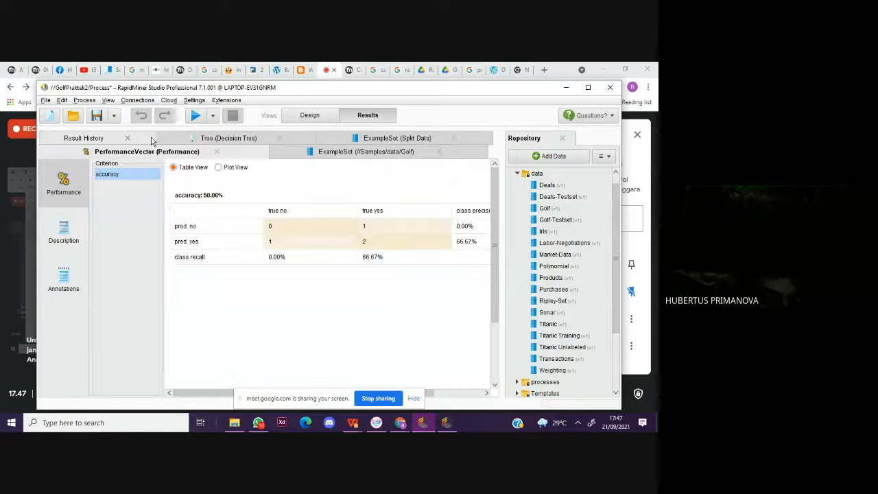
Step: Enable pruning for the Decision Tree operator, rerun the process and check the resulting accuracy
left_click(308, 116)
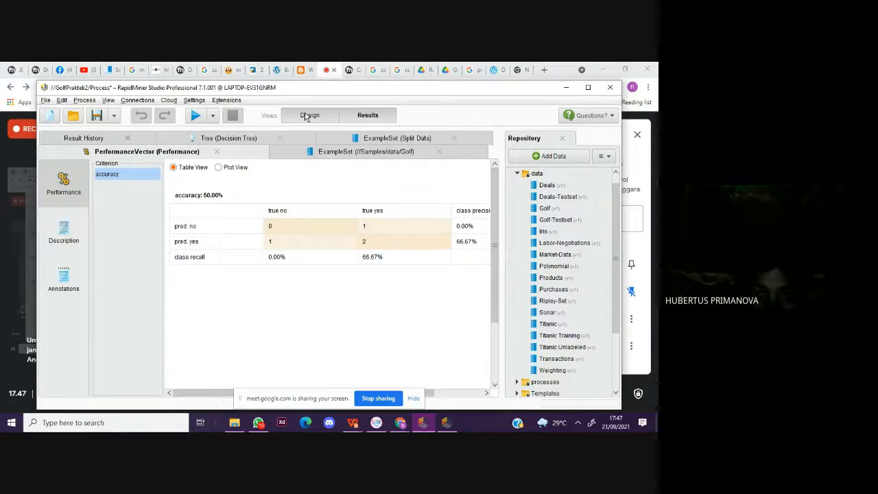
left_click(520, 211)
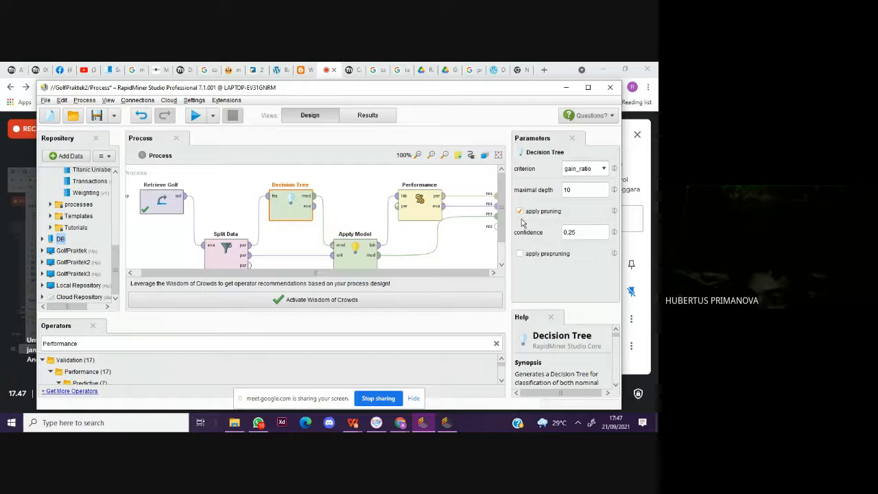
left_click(345, 122)
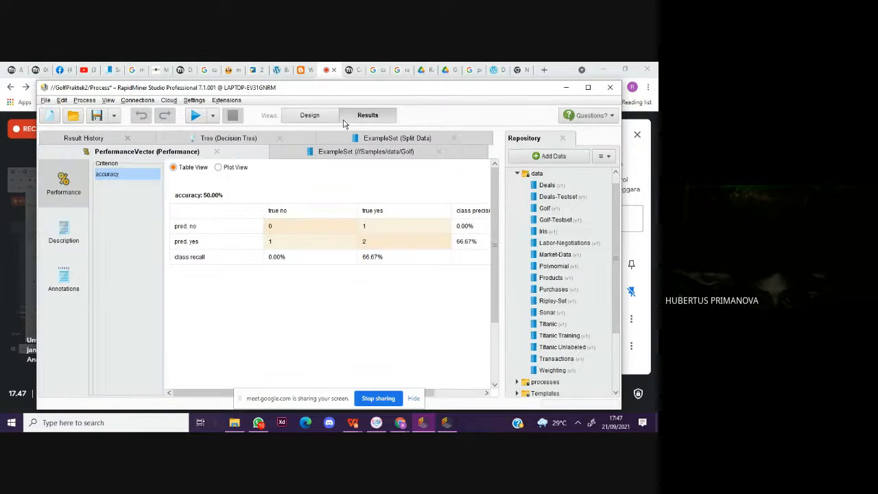
left_click(195, 116)
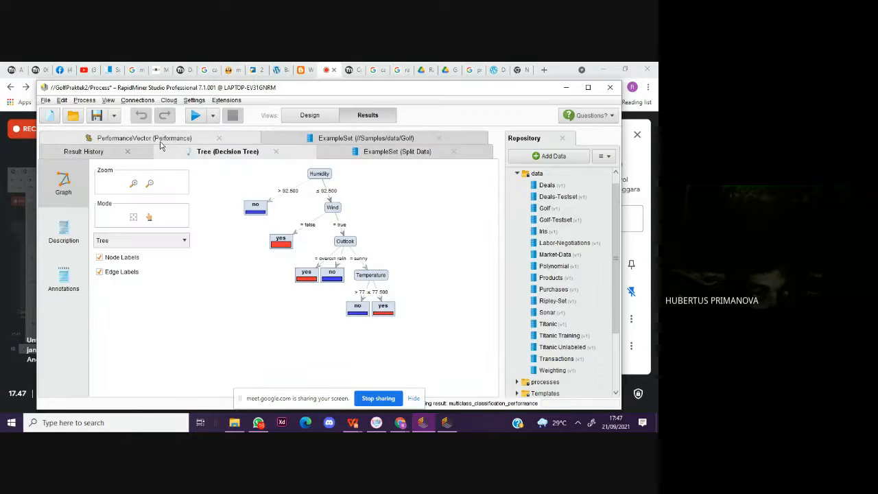
left_click(160, 142)
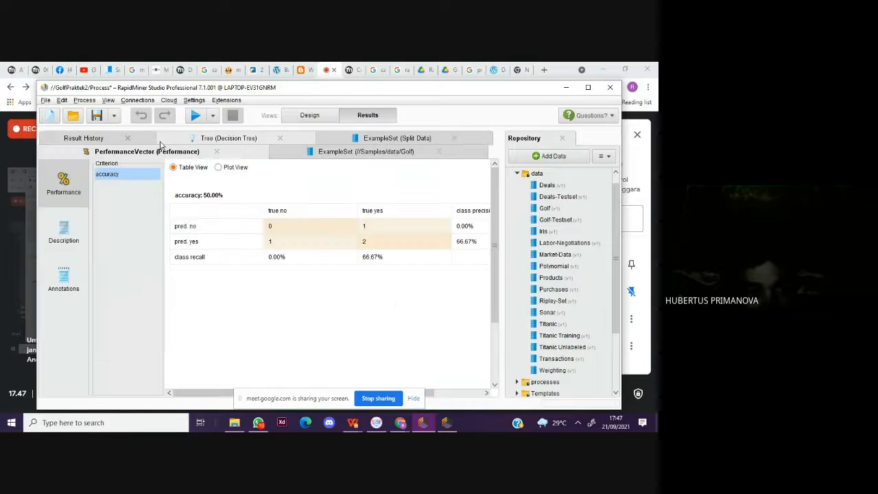
Step: Enable prepruning for the Decision Tree operator, rerun the process and check the resulting accuracy
left_click(308, 115)
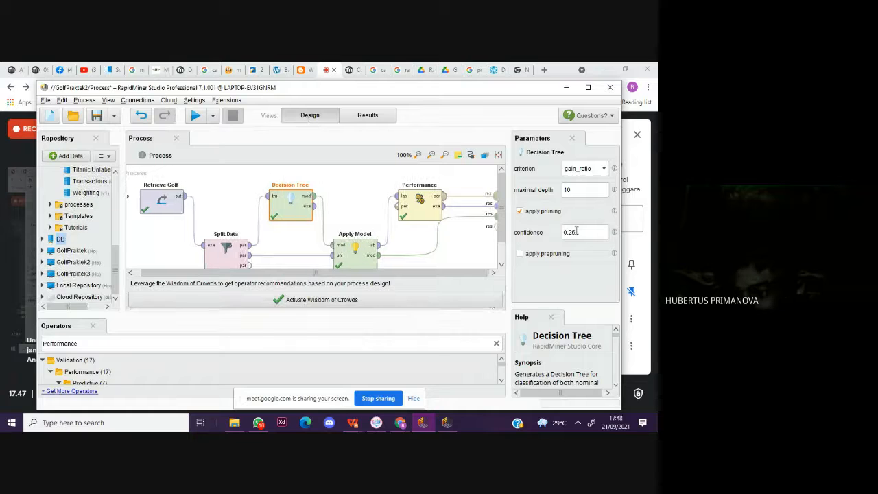
left_click(520, 254)
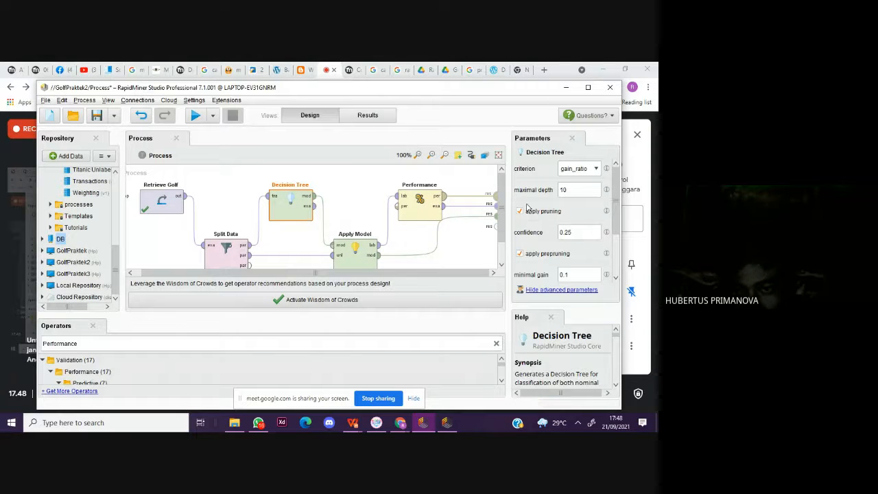
left_click(196, 116)
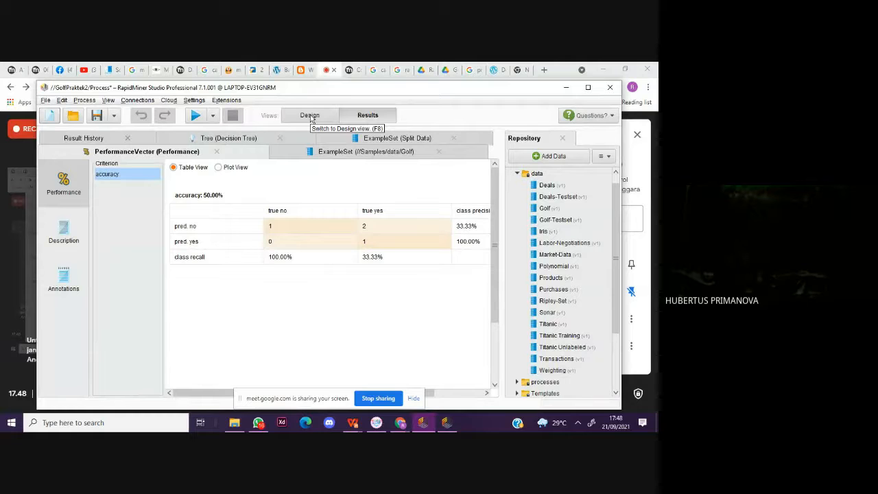
Step: Change the Decision Tree criterion to gini_index with pruning and prepruning disabled, then rerun the process and check the accuracy
left_click(310, 116)
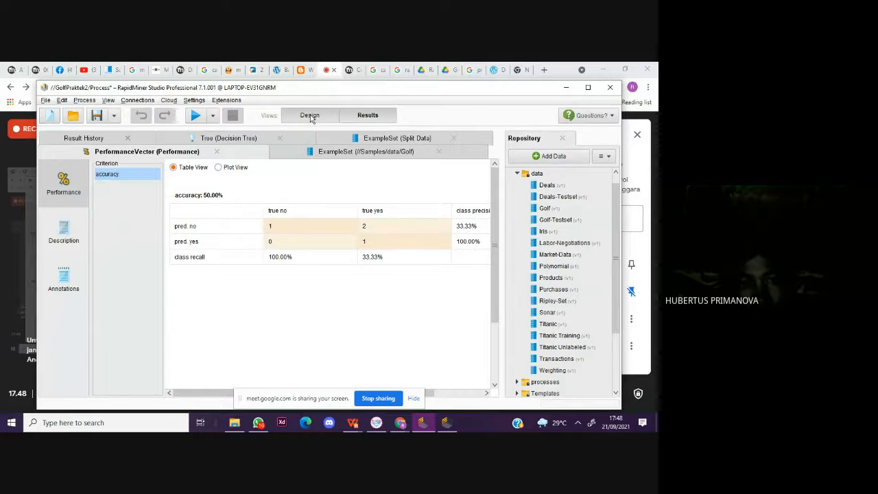
left_click(567, 172)
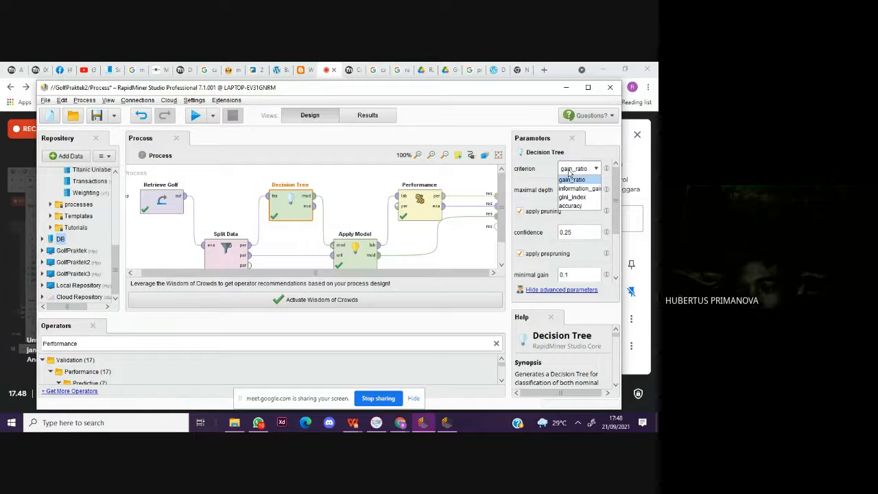
left_click(568, 198)
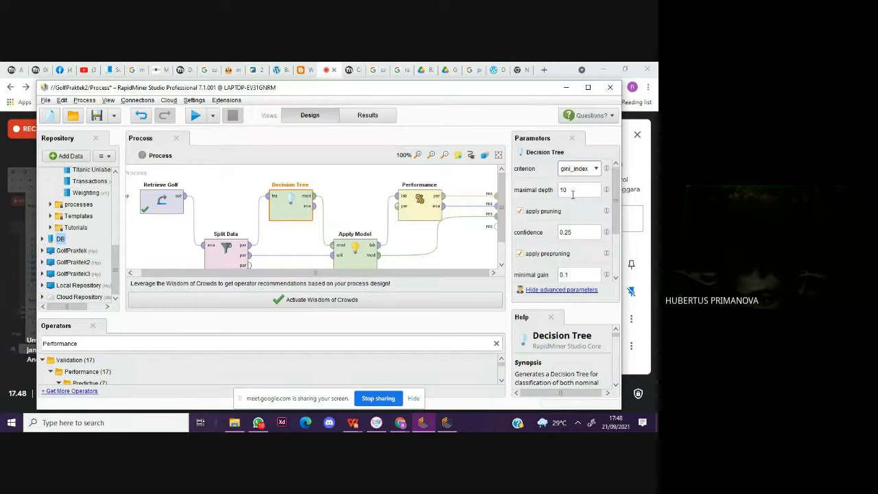
left_click(519, 210)
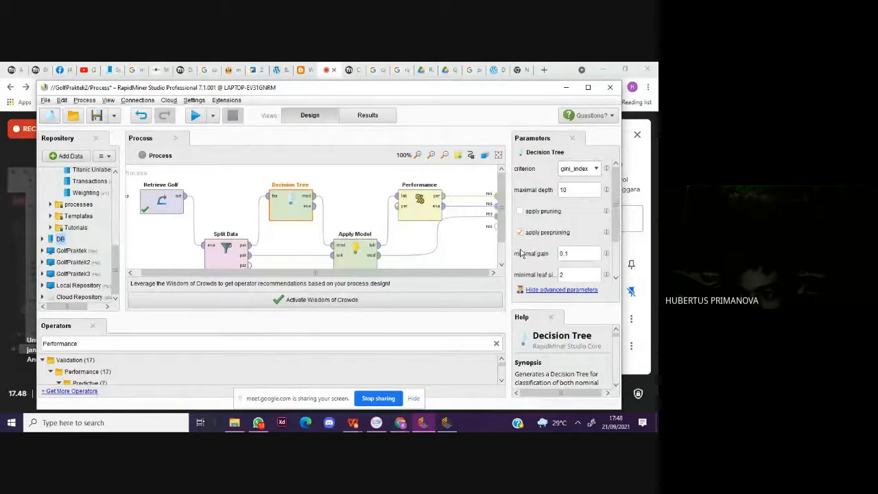
left_click(519, 232)
left_click(196, 118)
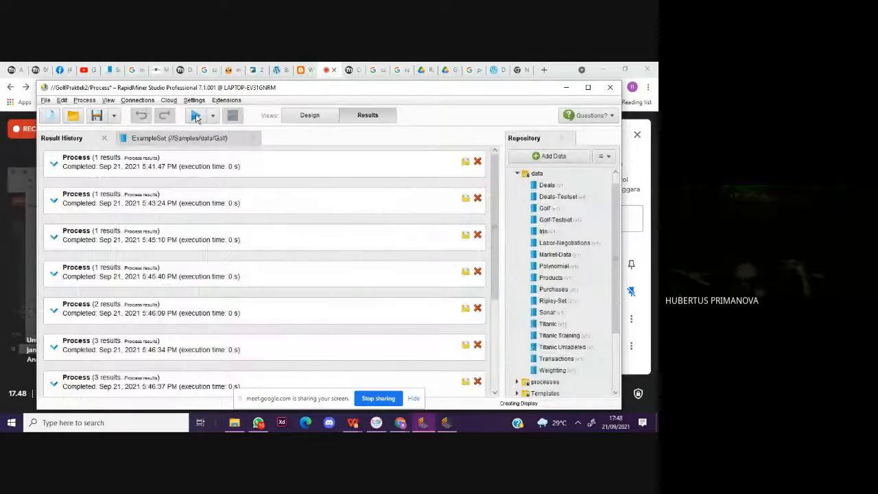
left_click(171, 140)
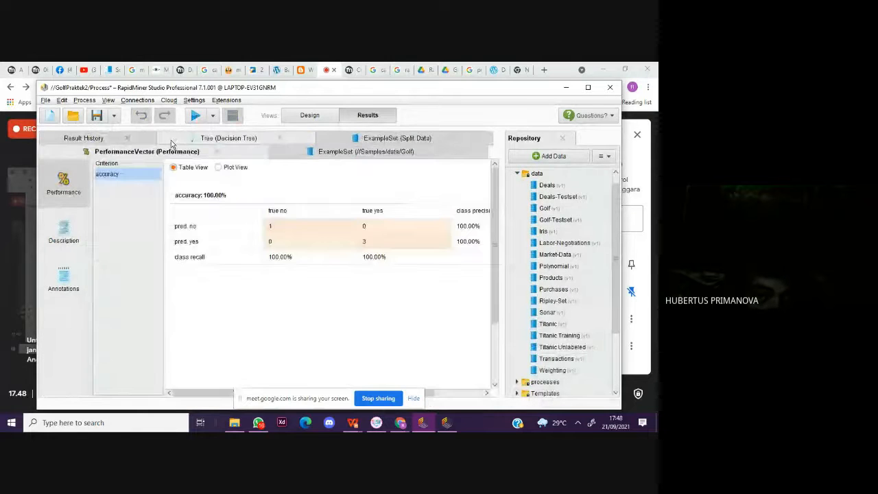
Step: Enable pruning for the gini_index Decision Tree, rerun the process and check the performance accuracy
left_click(306, 115)
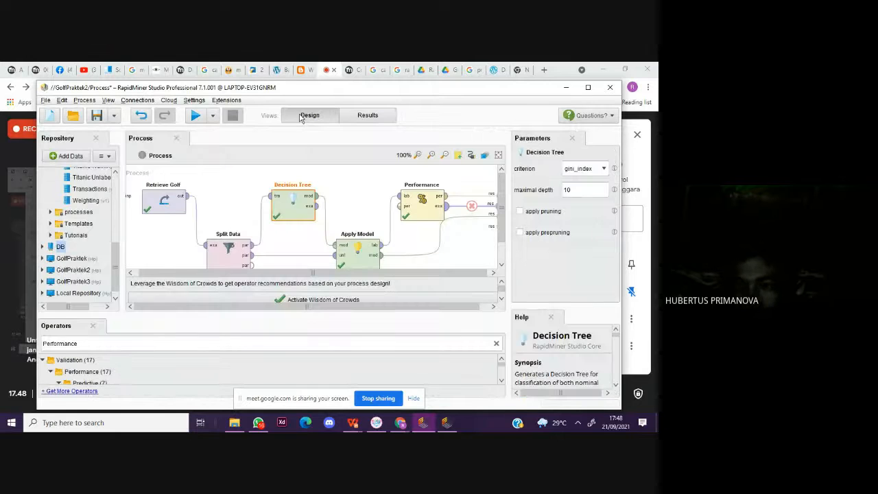
left_click(520, 212)
left_click(195, 116)
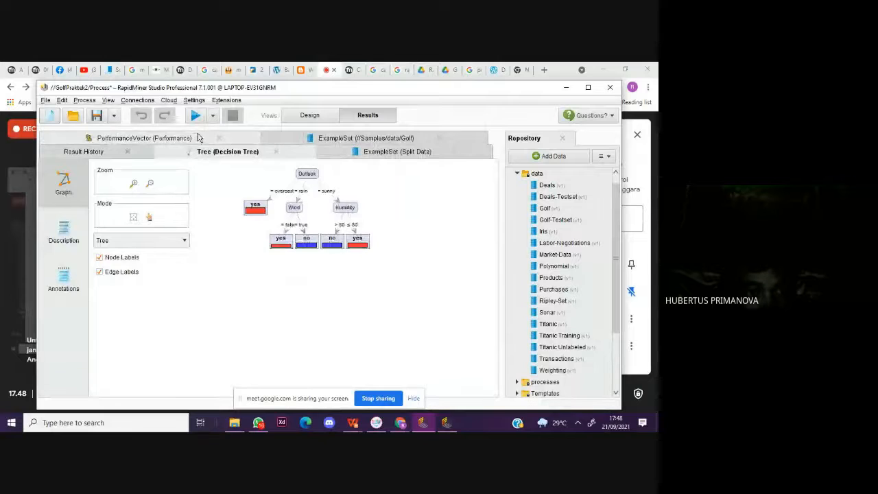
left_click(196, 138)
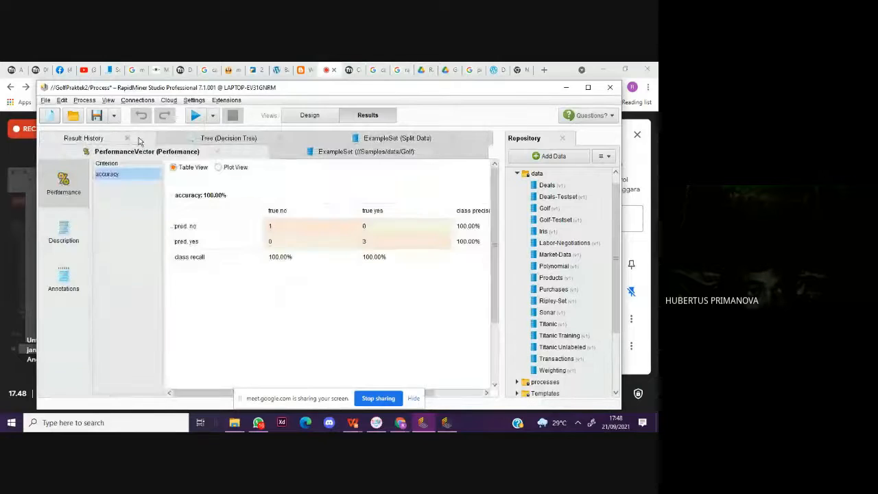
Step: Enable prepruning as well for the gini_index Decision Tree, rerun the process and check its accuracy
left_click(310, 115)
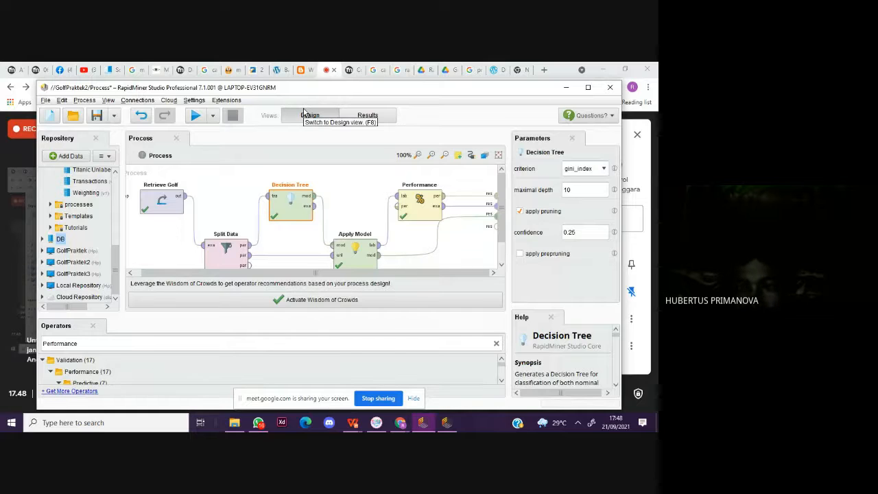
left_click(530, 257)
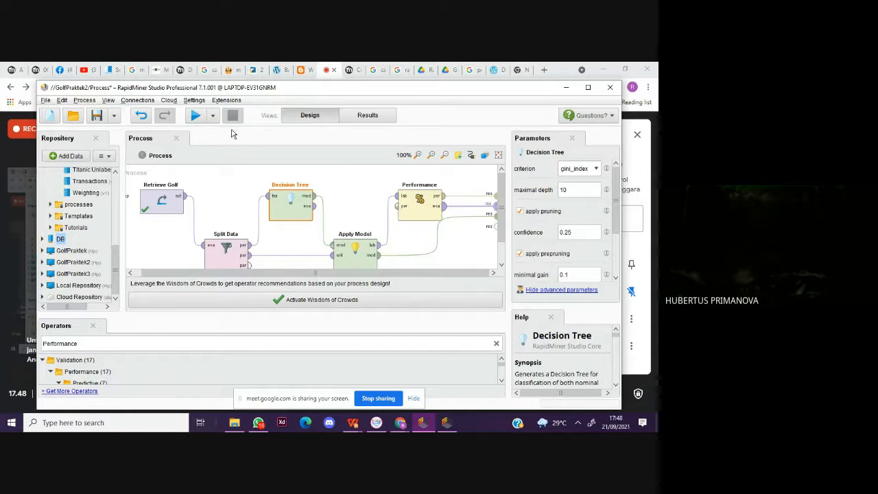
left_click(196, 118)
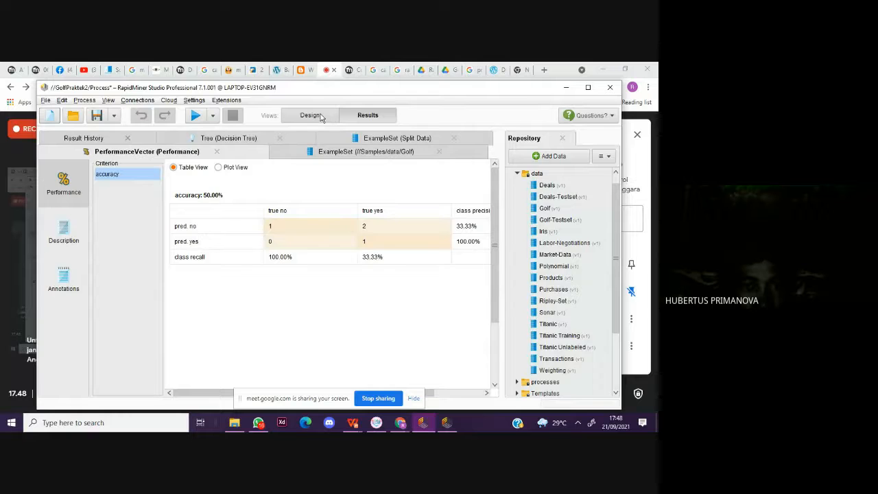
left_click(310, 115)
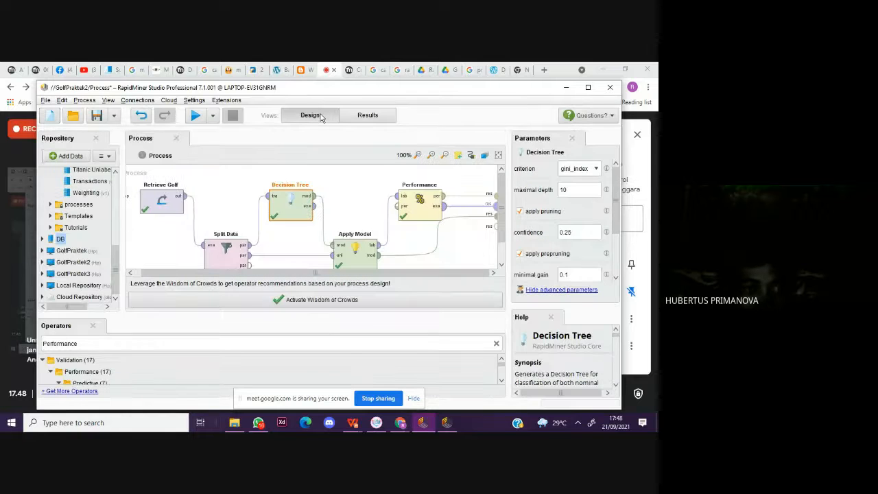
left_click(2, 179)
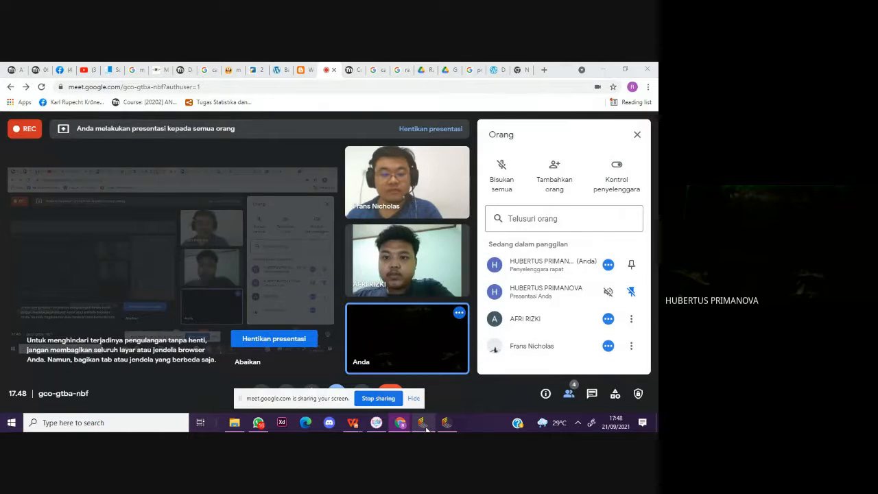
left_click(446, 425)
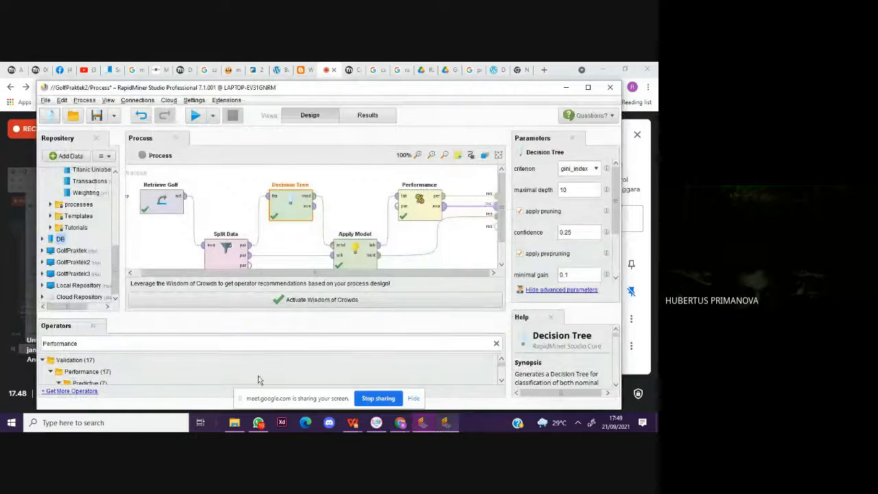
left_click(1, 275)
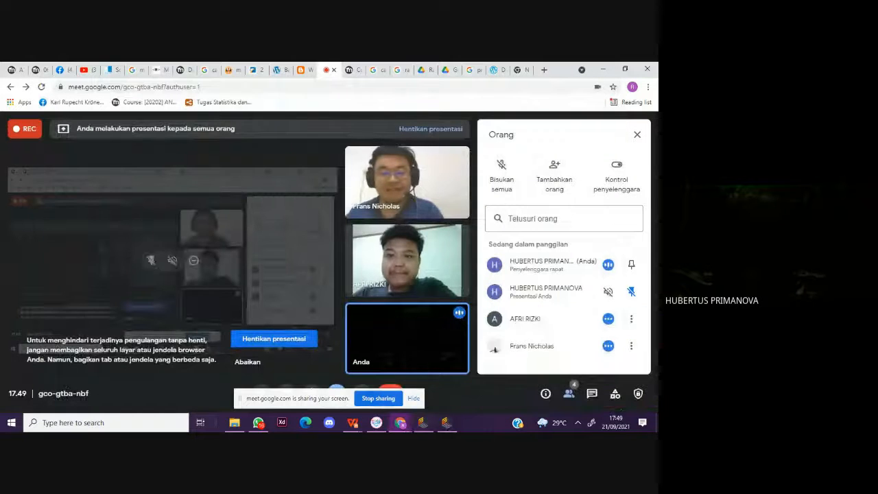
mouse_move(416, 430)
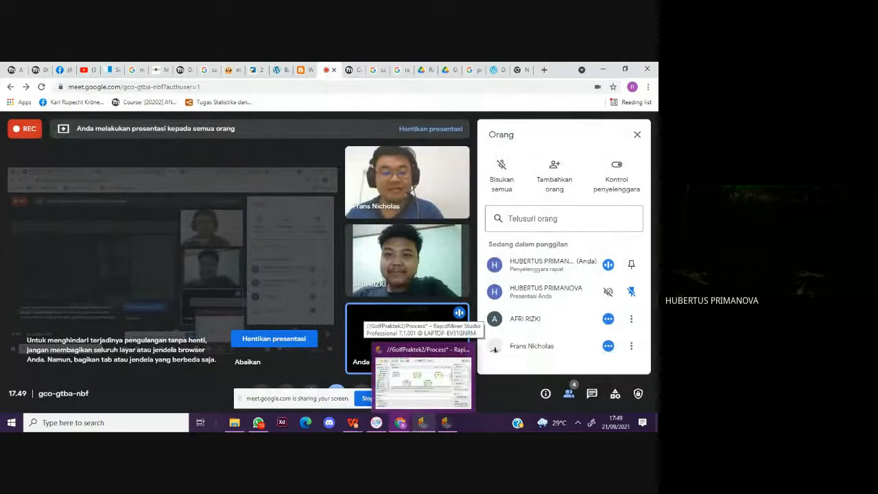
left_click(421, 375)
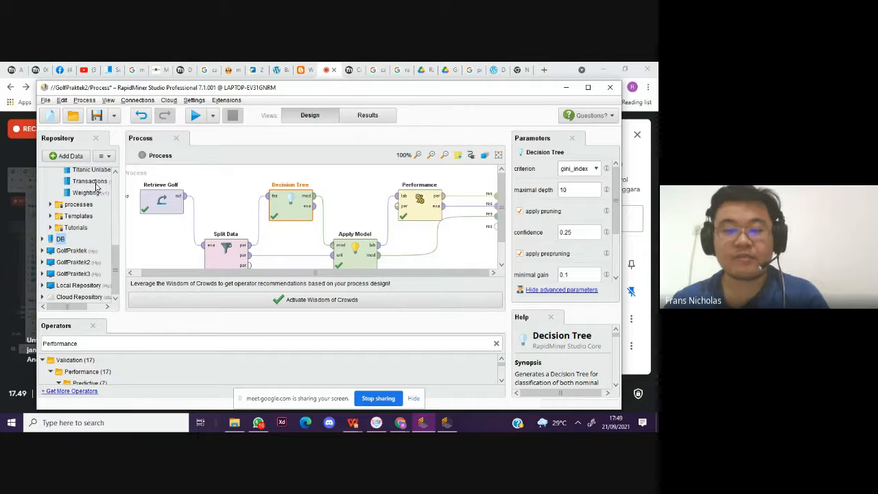
Step: Change the Decision Tree criterion to information_gain with pruning and prepruning enabled, and rerun the process
left_click(523, 212)
left_click(521, 234)
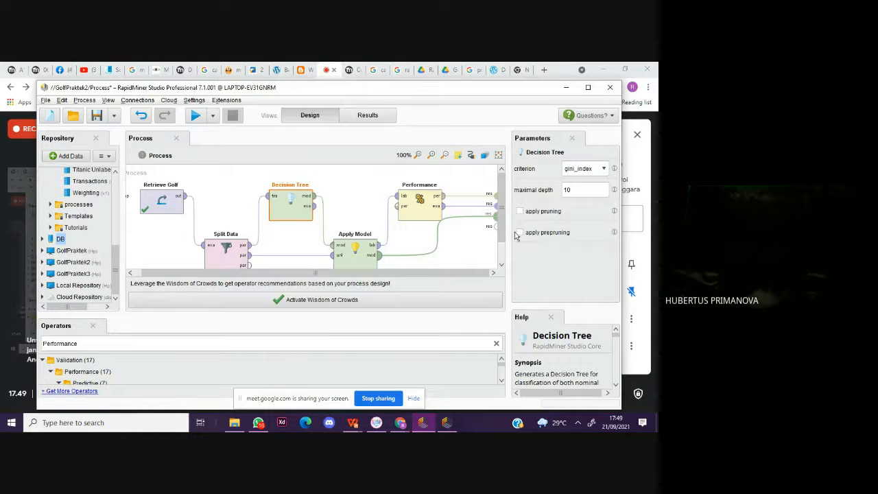
left_click(580, 168)
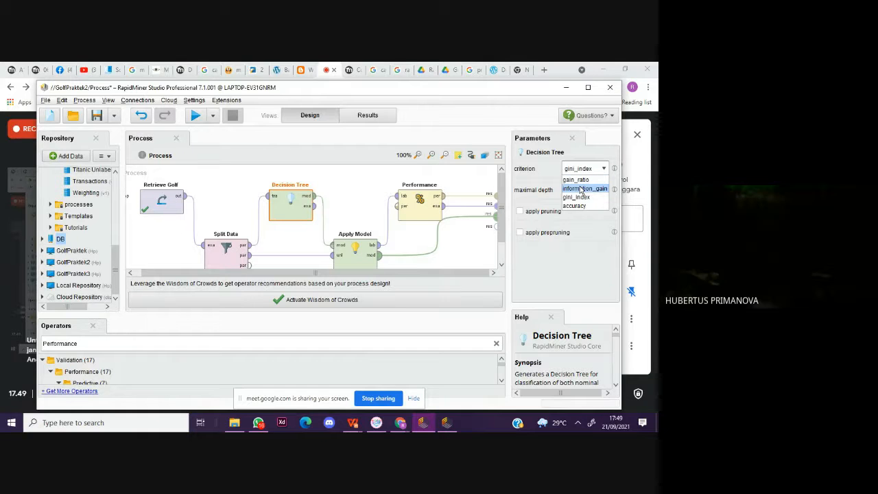
left_click(582, 189)
left_click(520, 210)
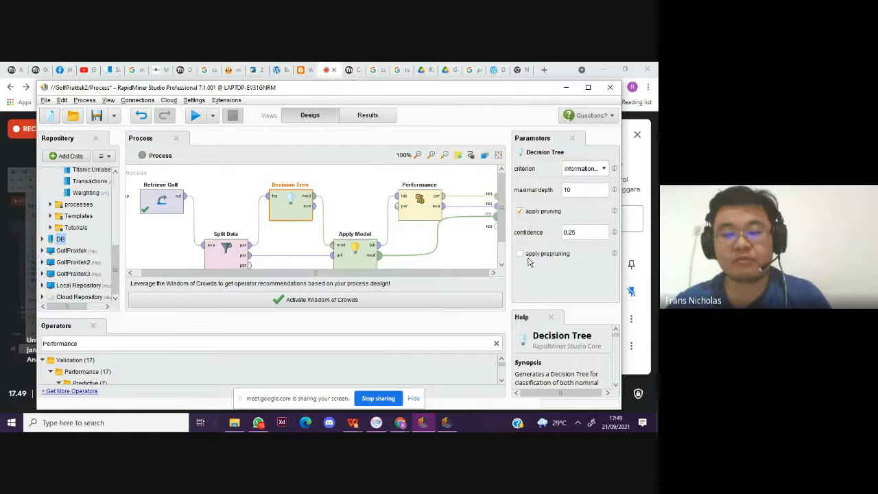
left_click(520, 253)
left_click(196, 113)
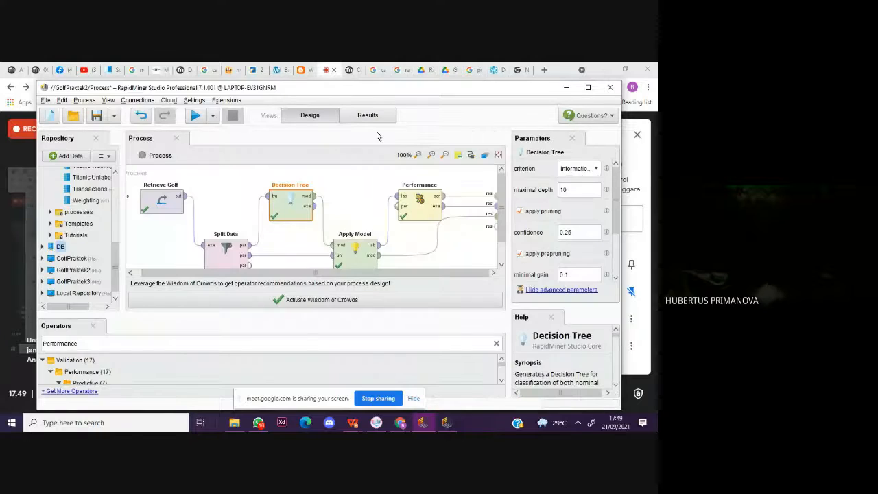
Step: Disable pruning and prepruning for the information_gain Decision Tree in the process design
left_click(293, 116)
left_click(520, 211)
left_click(520, 233)
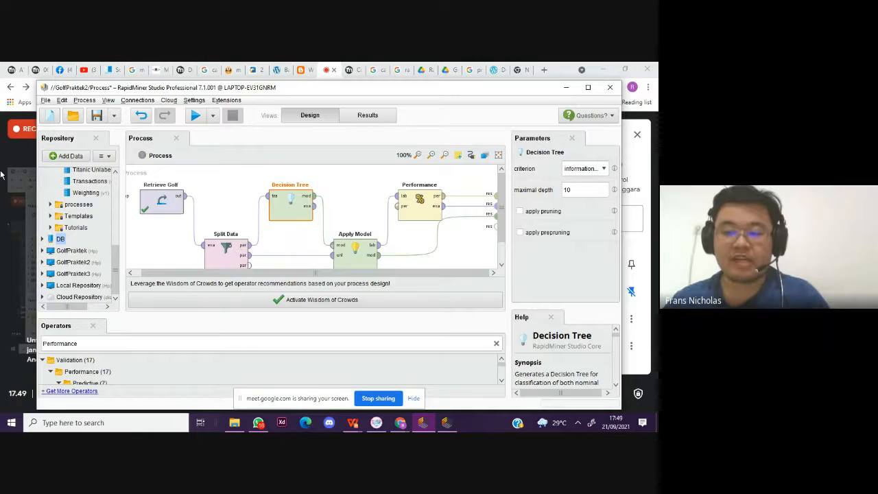
Step: Switch to the Google Meet call, hide the screen-sharing bar and dismiss the presentation notification
left_click(1, 176)
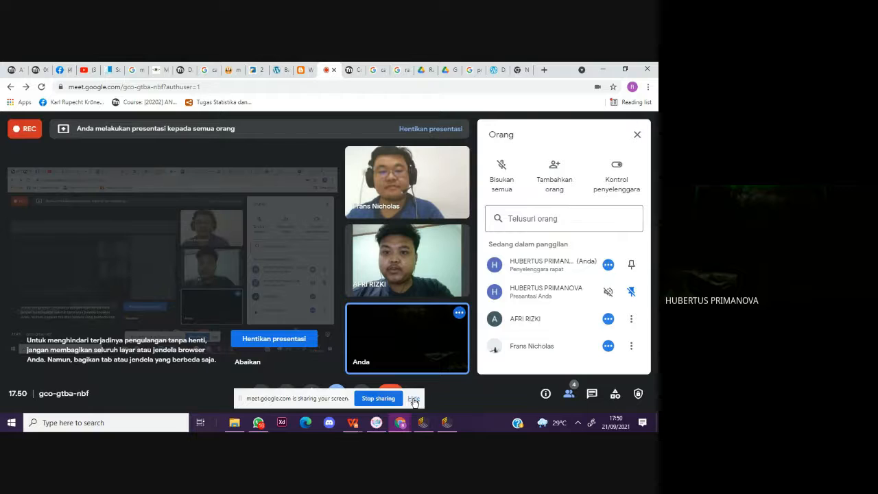
left_click(414, 401)
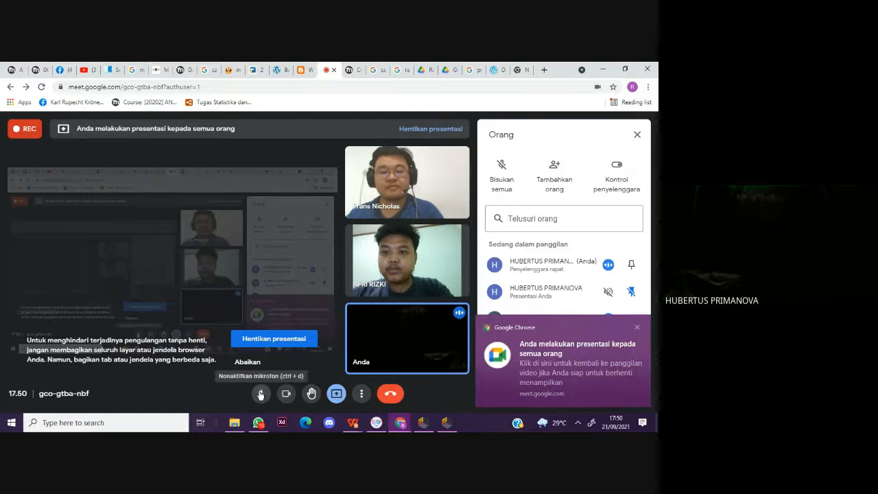
left_click(261, 395)
left_click(286, 393)
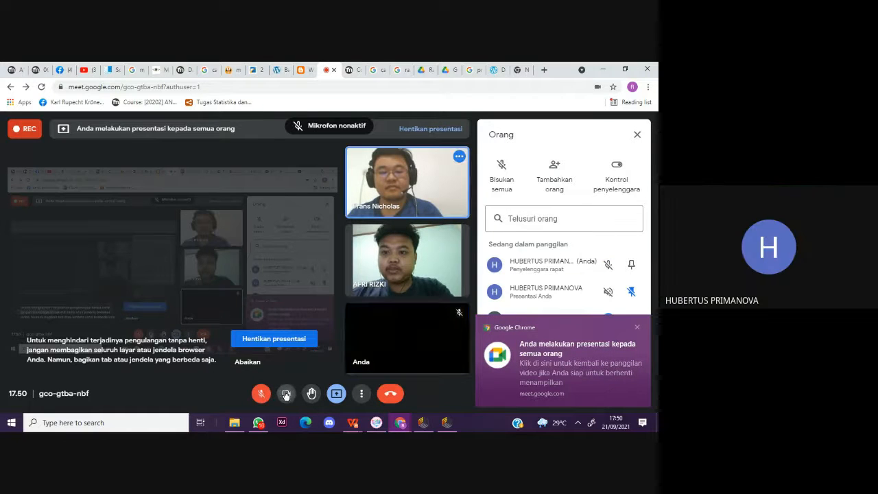
left_click(637, 329)
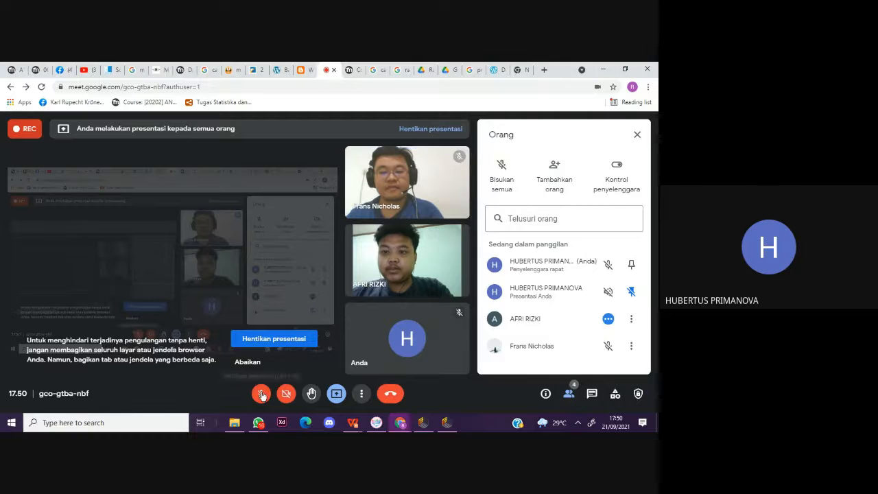
left_click(261, 394)
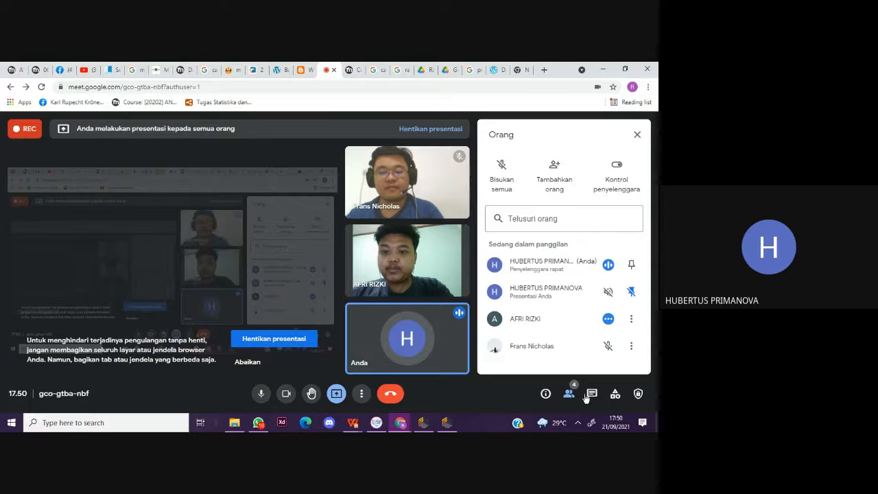
Step: Turn off the microphone and camera and request to stop the meeting recording
left_click(609, 393)
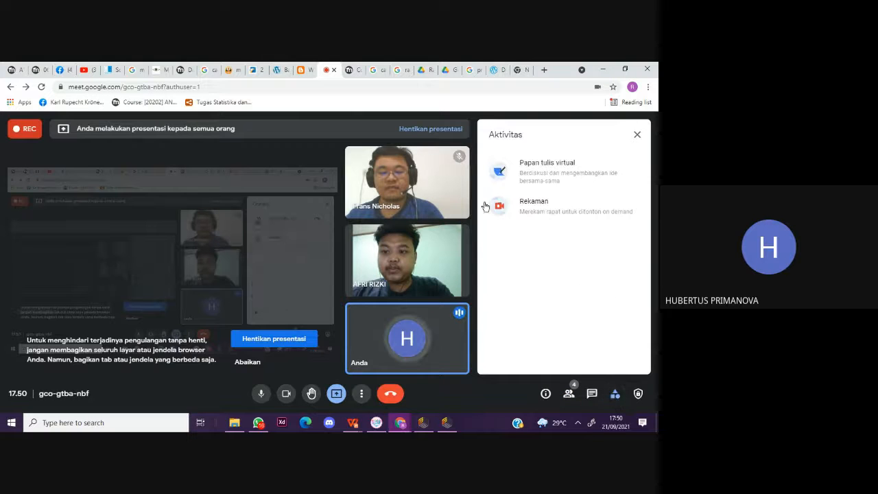
left_click(521, 206)
key("ctrl+d")
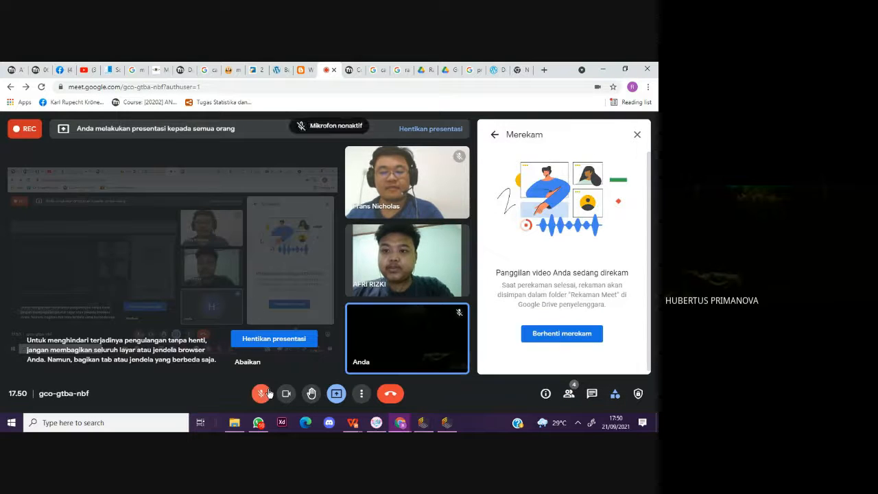
key("ctrl+e")
left_click(545, 334)
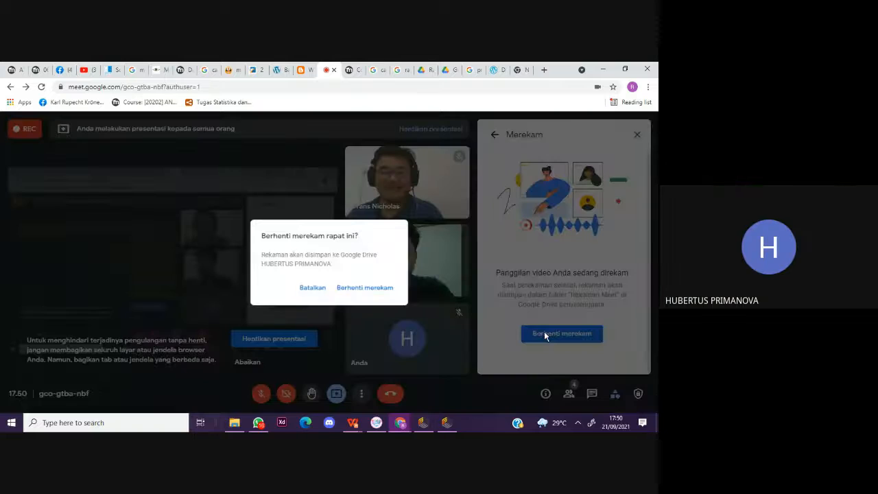